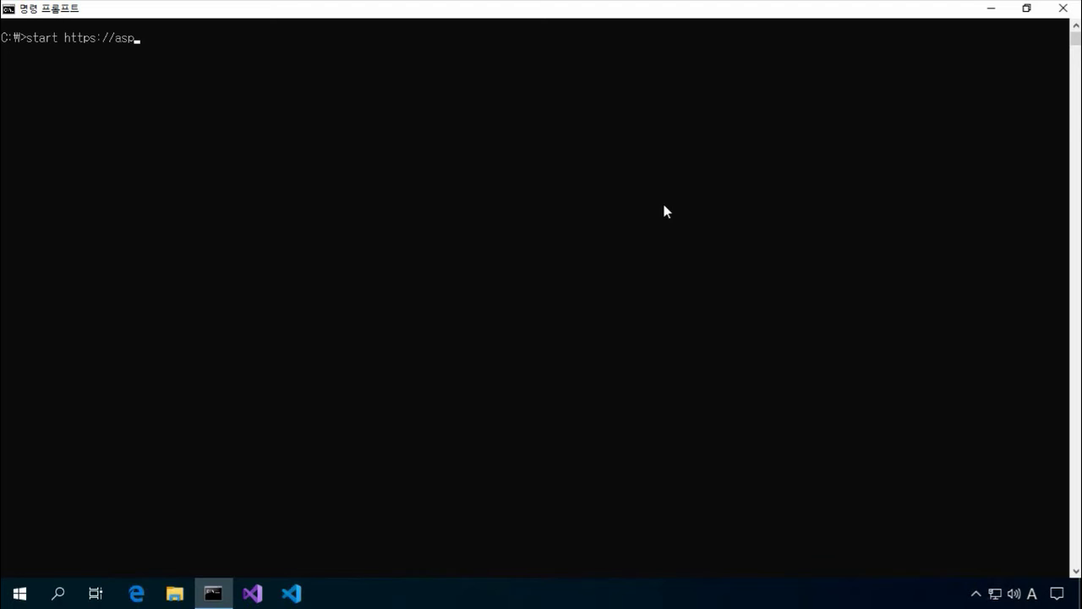
{"action": "type", "text": "dot"}
{"action": "key", "text": "BackSpace"}
{"action": "type", "text": "tnethell"}
{"action": "key", "text": "BackSpace"}
{"action": "key", "text": "BackSpace"}
{"action": "key", "text": "BackSpace"}
{"action": "key", "text": "BackSpace"}
{"action": "type", "text": "core"}
{"action": "left_click", "coordinate": [233, 127]}
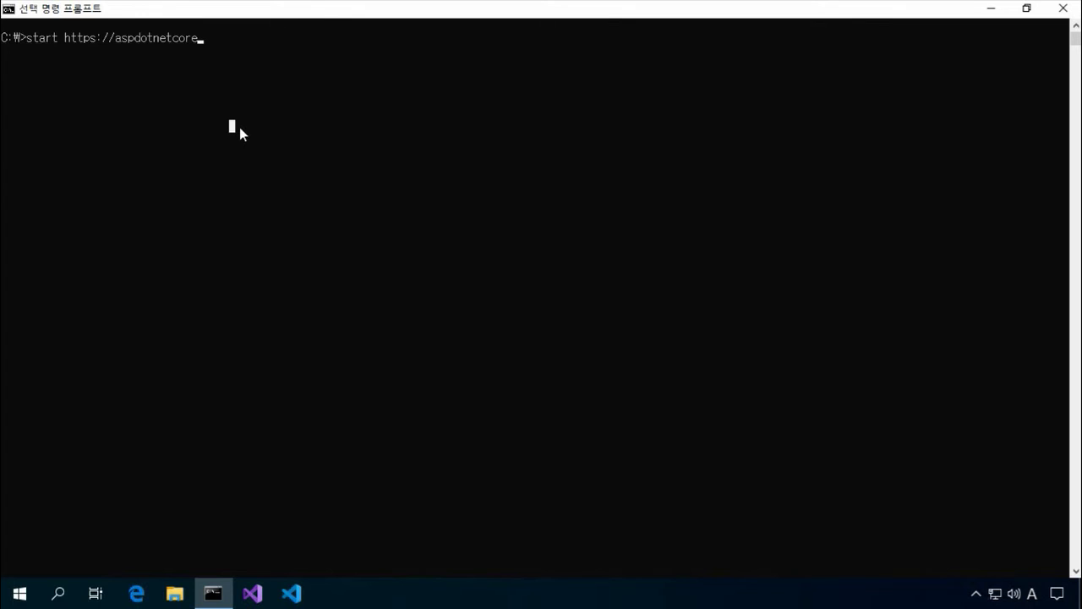
{"action": "type", "text": "hellowor"}
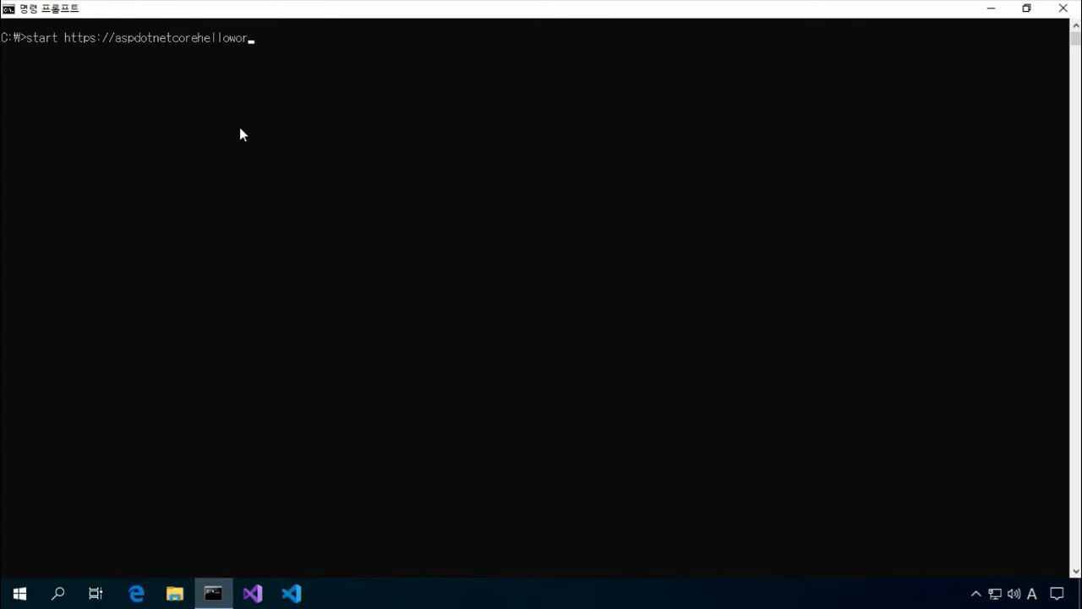
{"action": "type", "text": "ld.azurewebsites.net"}
{"action": "key", "text": "Return"}
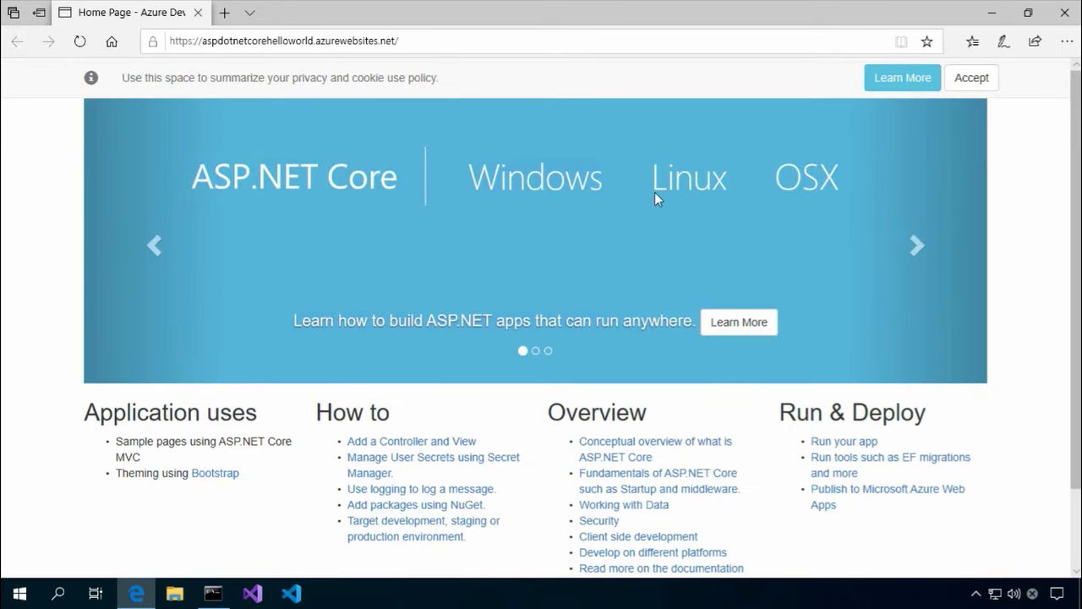
{"action": "left_click", "coordinate": [969, 78]}
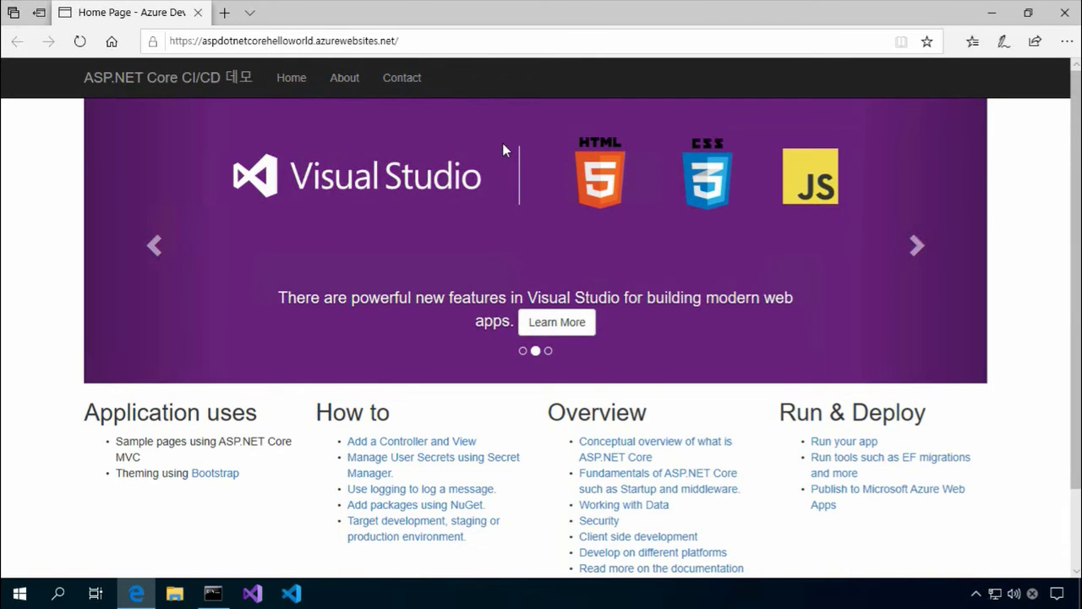
{"action": "left_click", "coordinate": [214, 592]}
{"action": "type", "text": "start"}
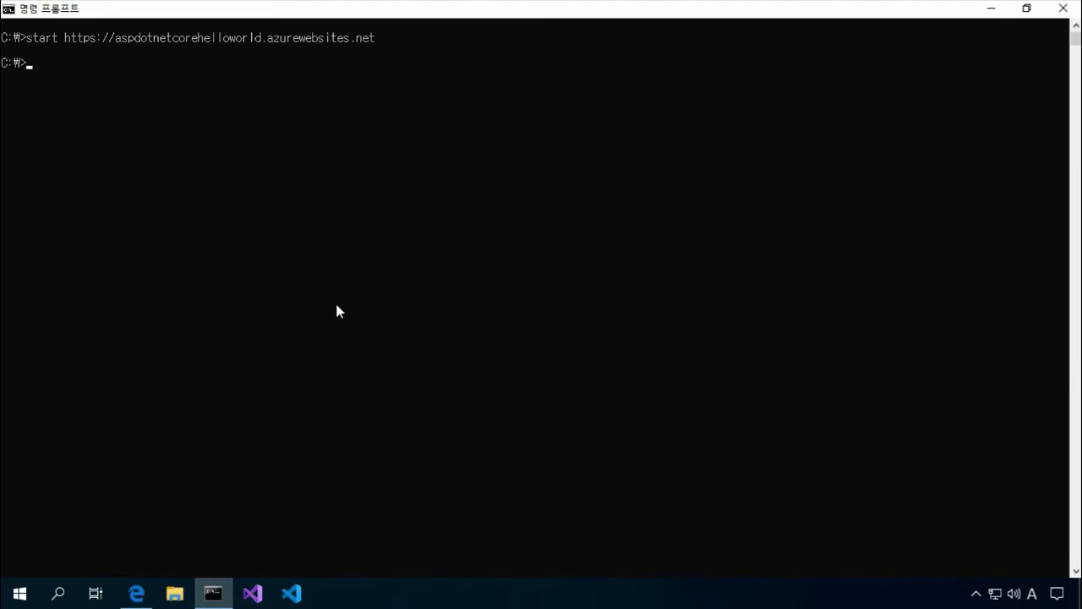
{"action": "type", "text": " https://"}
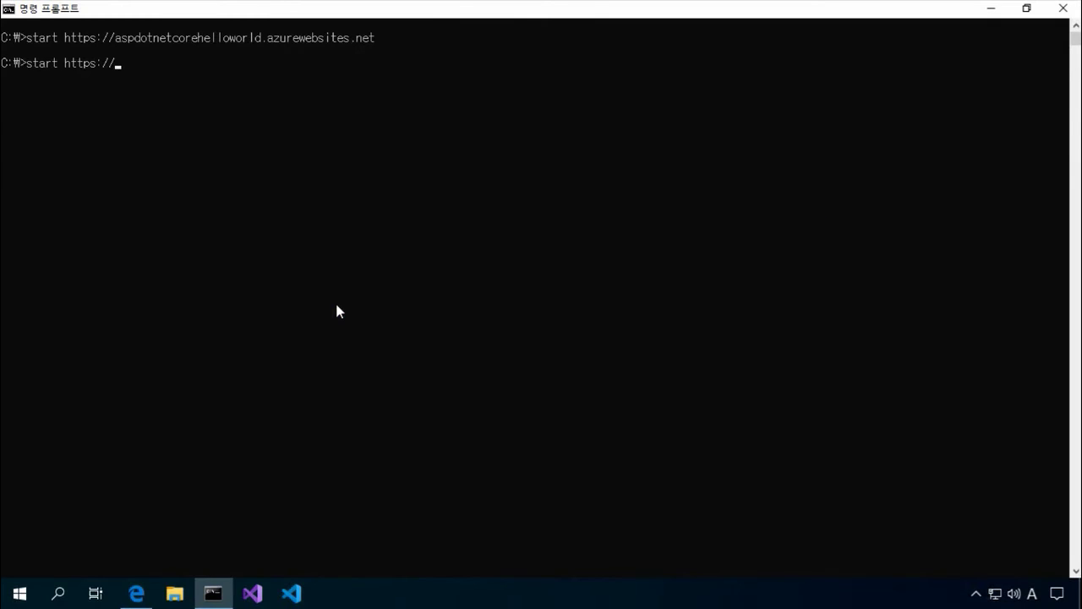
{"action": "type", "text": "github.com/VisualAcademy/AspDotNetCoreHelloWorld"}
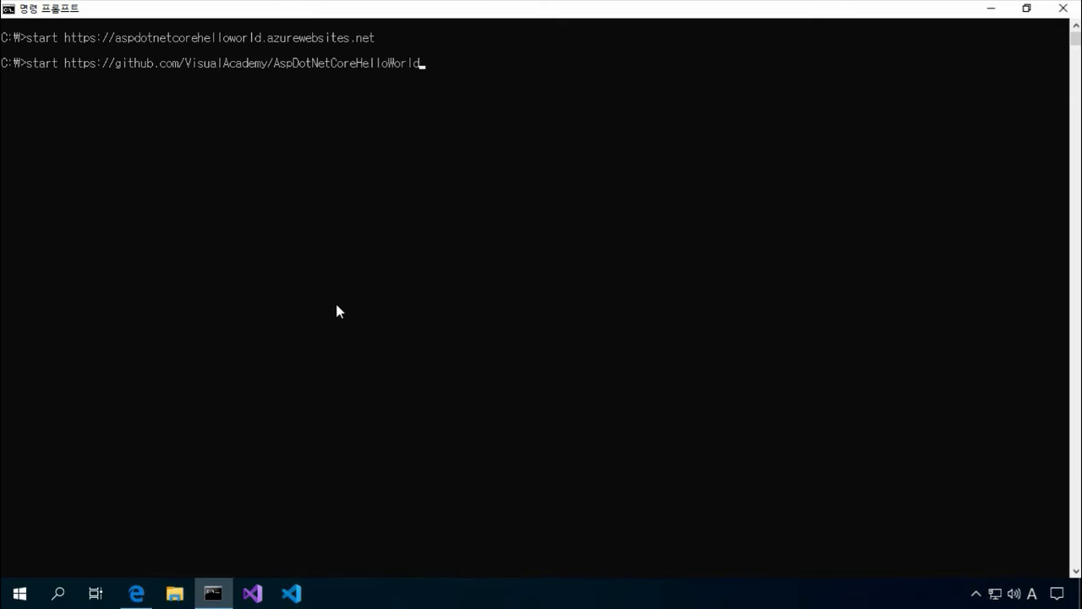
{"action": "key", "text": "Return"}
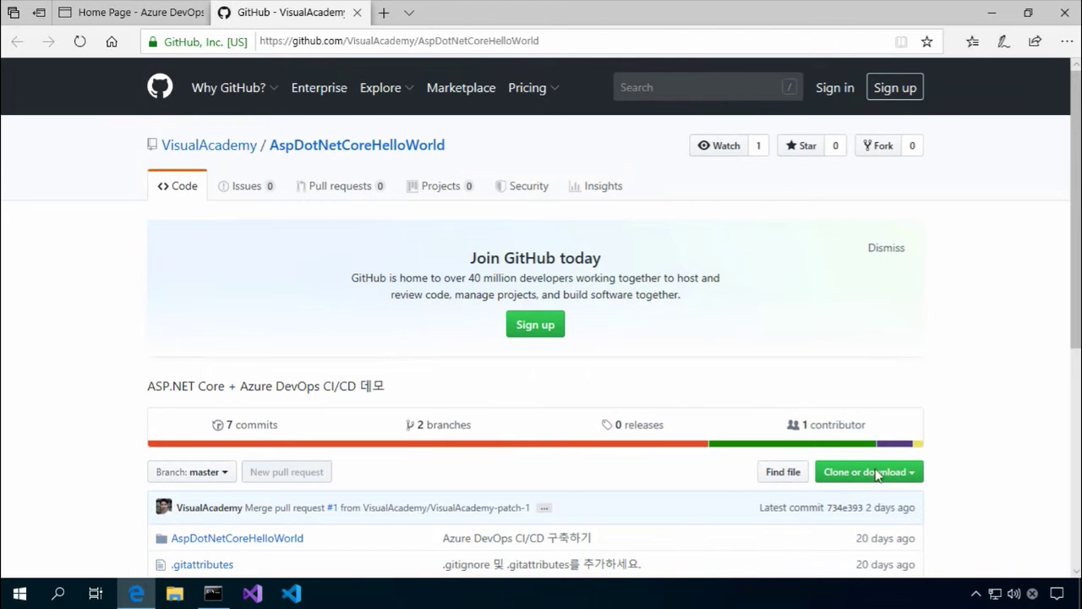
{"action": "scroll", "coordinate": [978, 480], "scroll_direction": "down", "scroll_amount": 2}
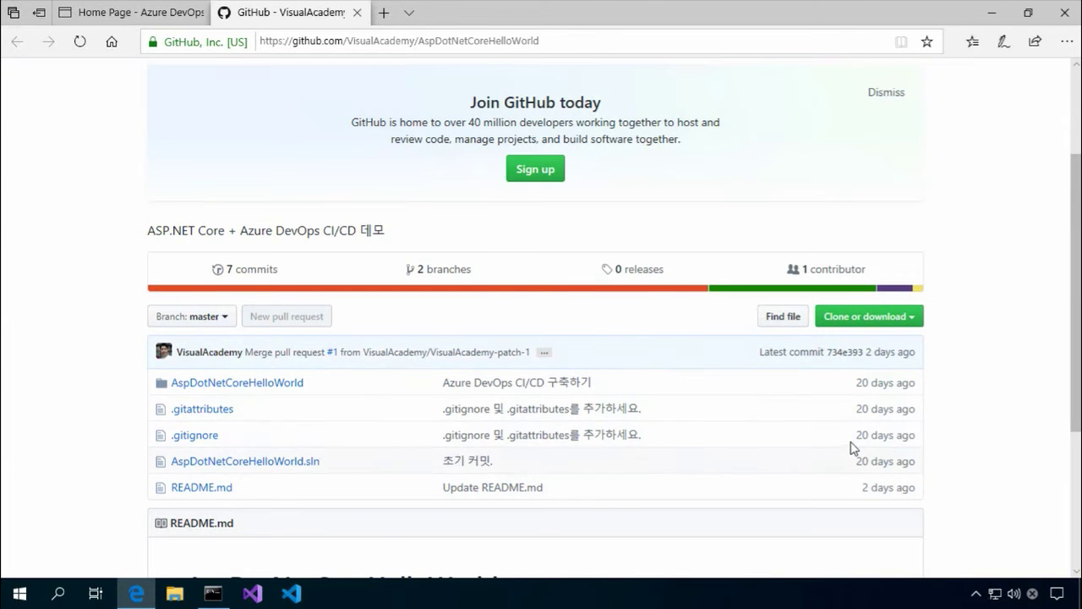
{"action": "scroll", "coordinate": [852, 448], "scroll_direction": "up", "scroll_amount": 2}
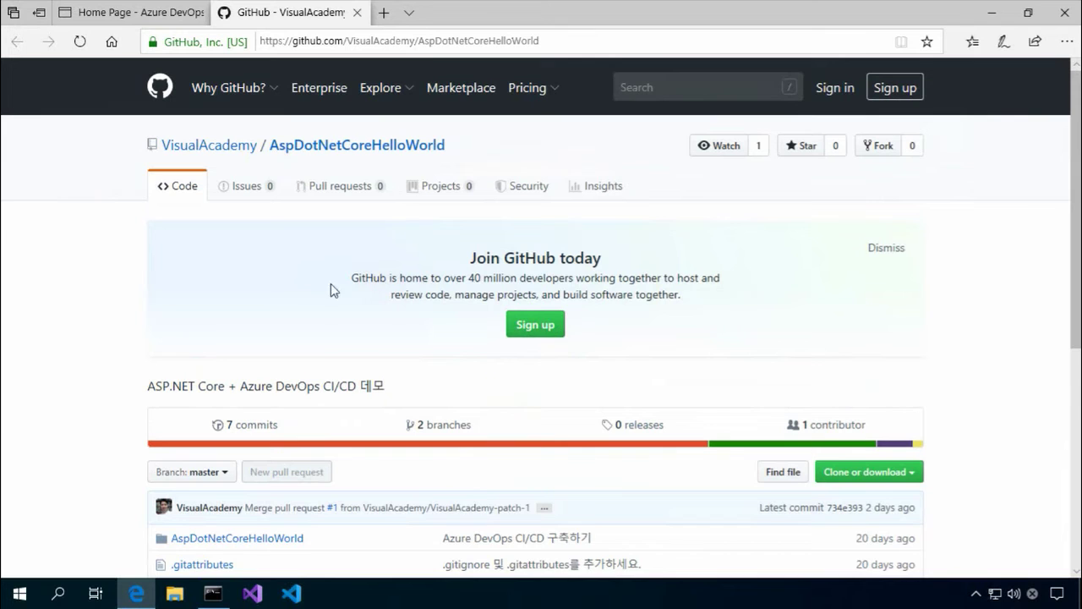
{"action": "left_click", "coordinate": [213, 593]}
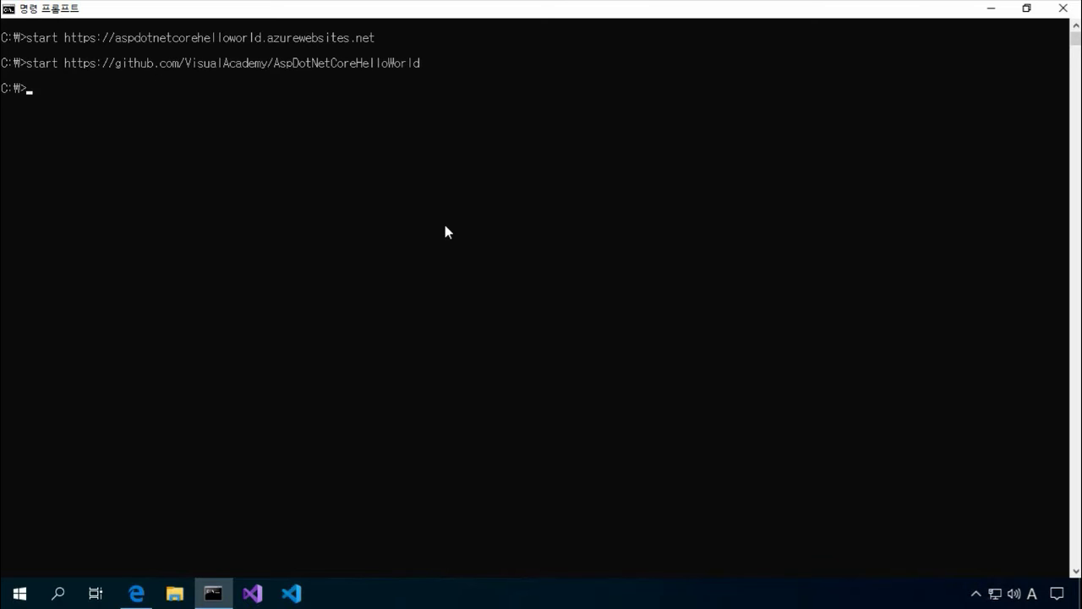
{"action": "type", "text": "start https://dev.azure.com/Red"}
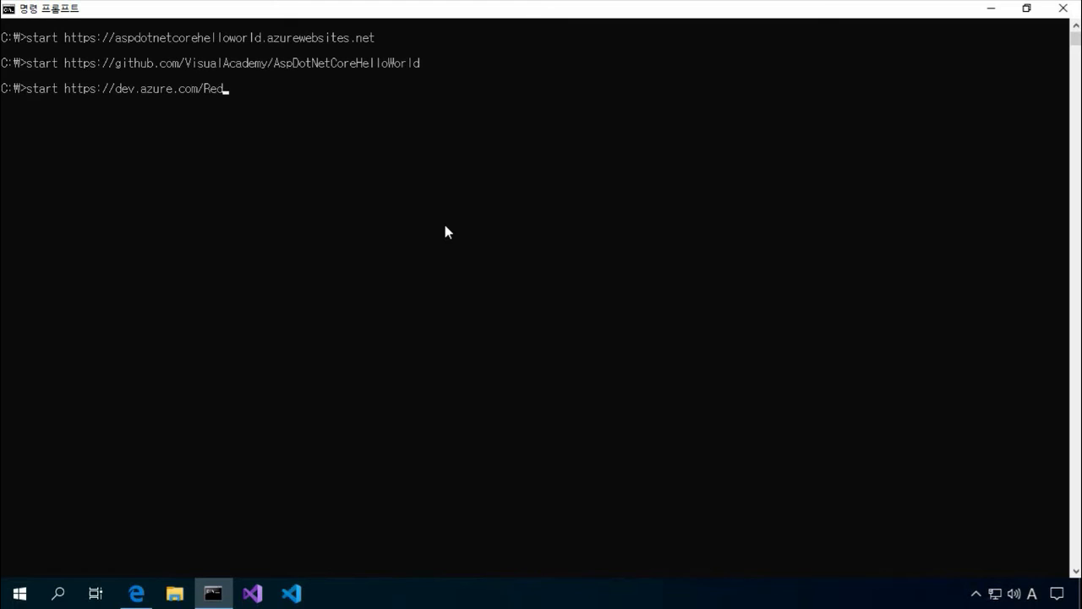
{"action": "type", "text": "Plus/"}
{"action": "left_click", "coordinate": [315, 127]}
{"action": "type", "text": "AspDotNetCoreHelloWorld"}
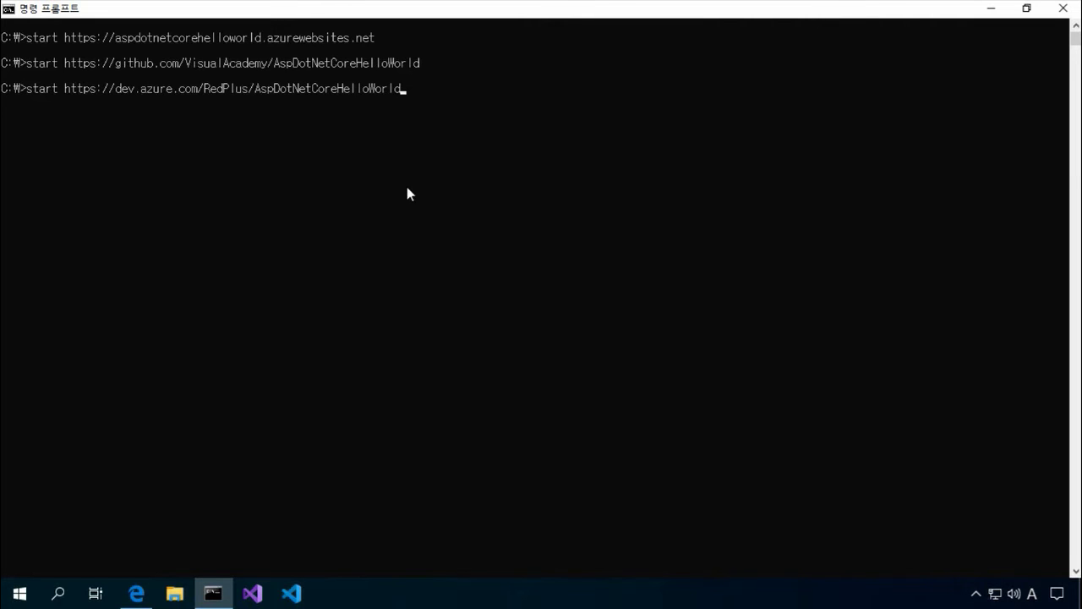
{"action": "key", "text": "Return"}
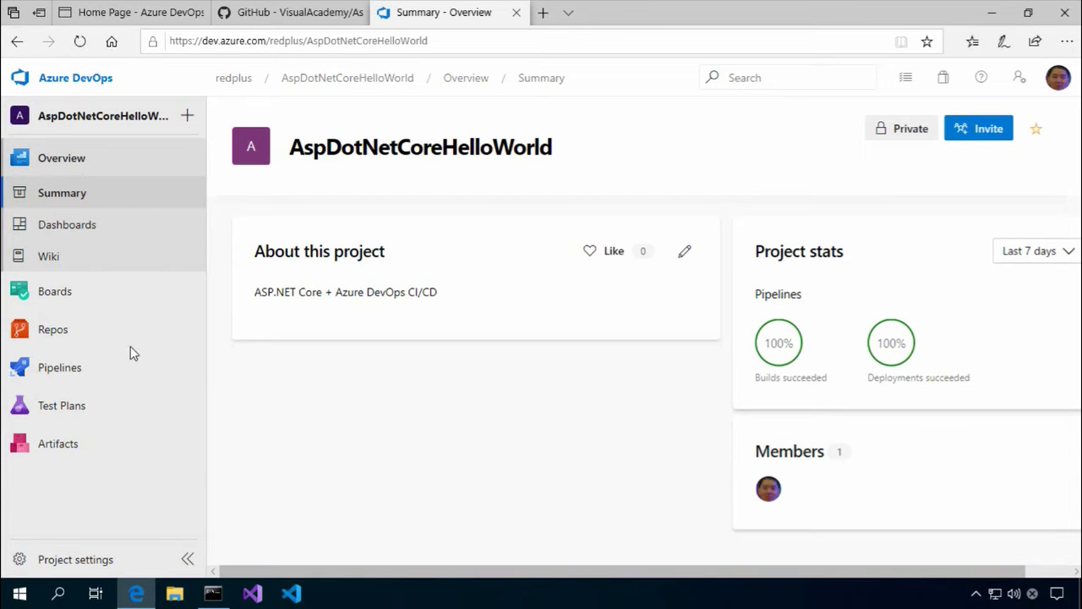
Step: Review the project's pipeline build history and its list of releases
{"action": "left_click", "coordinate": [81, 375]}
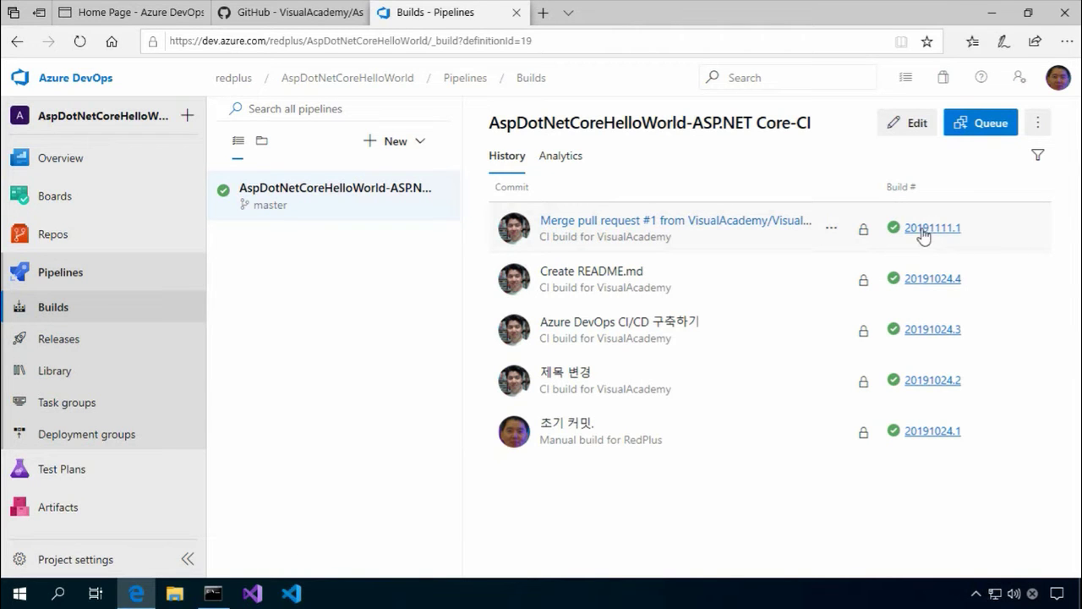
{"action": "left_click", "coordinate": [126, 342]}
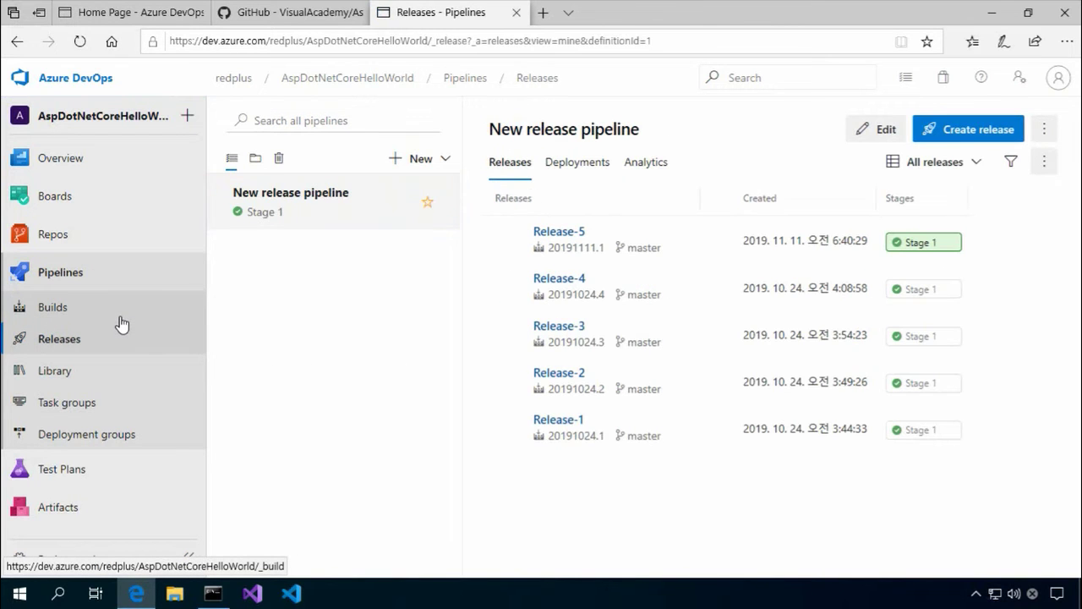
{"action": "left_click", "coordinate": [122, 323]}
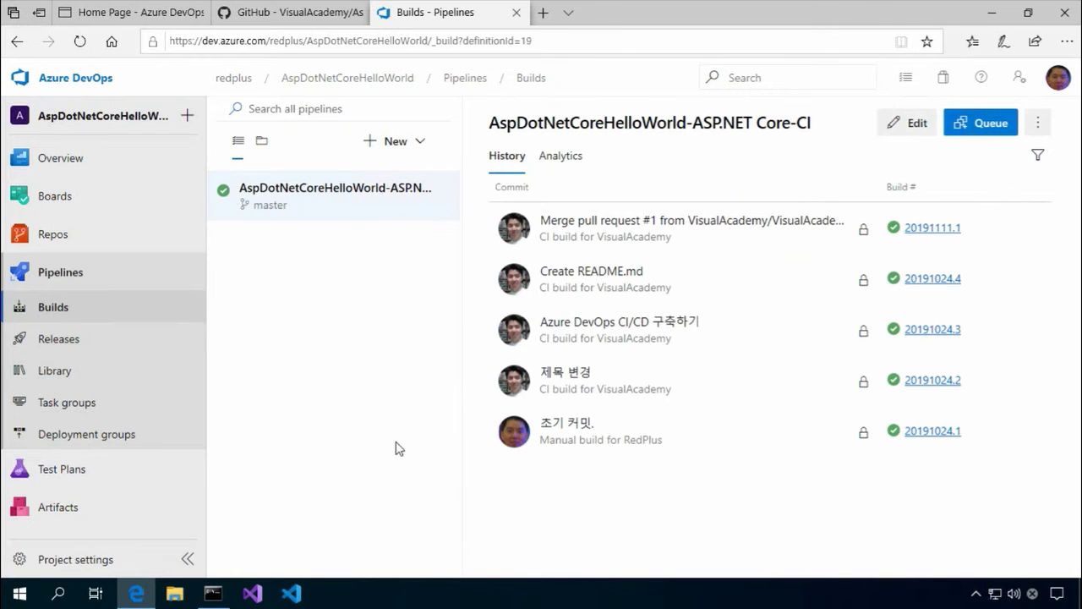
Step: Switch to the command prompt and try to create a Temp folder in the root of drive C
{"action": "left_click", "coordinate": [221, 592]}
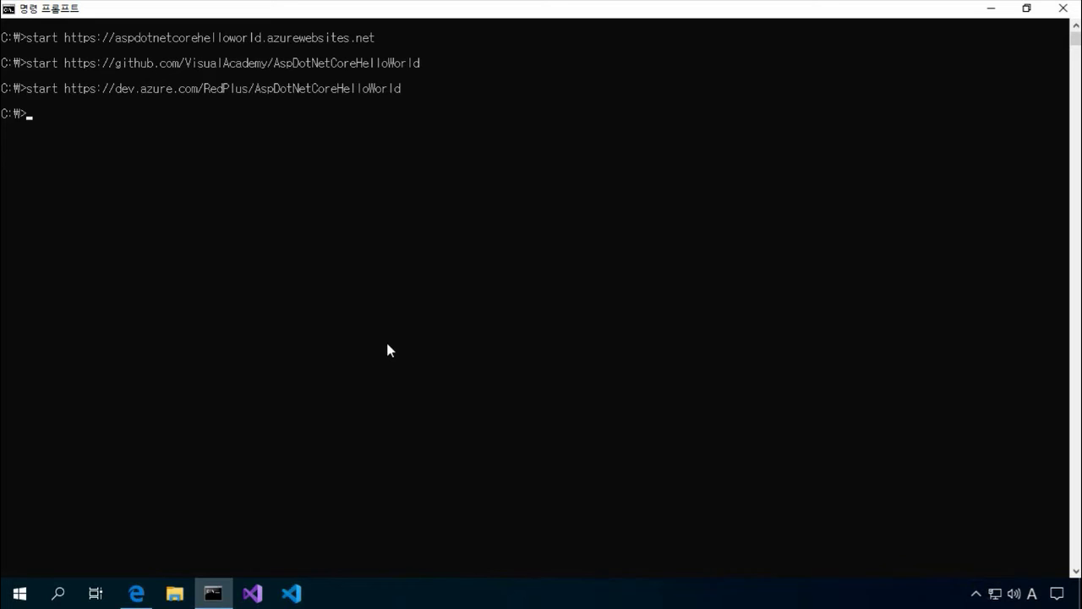
{"action": "type", "text": "md Temp"}
{"action": "key", "text": "Return"}
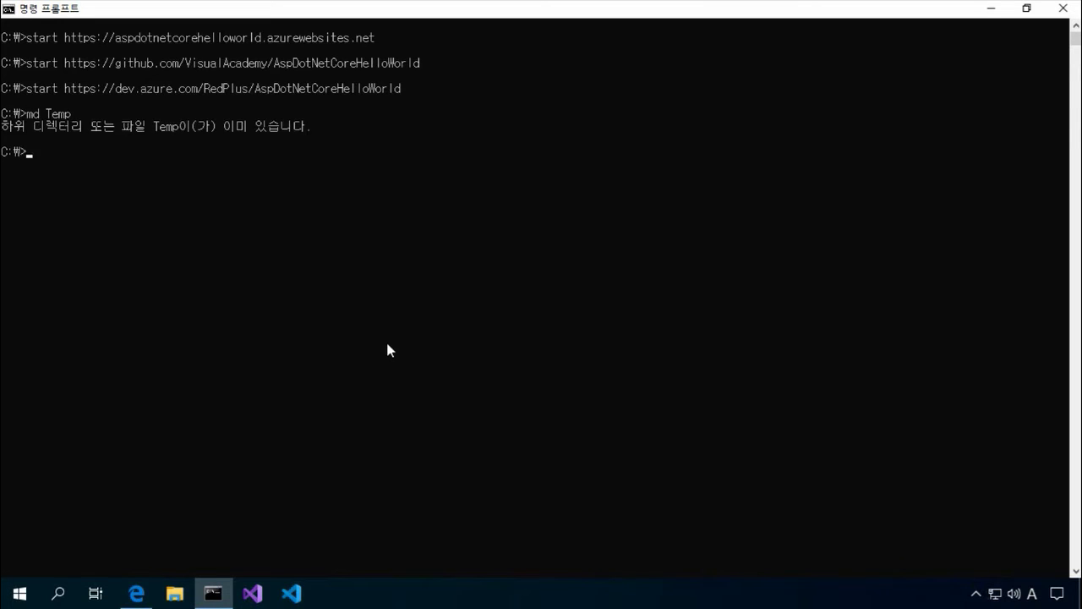
Step: Create a folder named AspDotNetCoreHelloWorld in the root of drive C and make it the current directory
{"action": "type", "text": "md AspDotNetCore"}
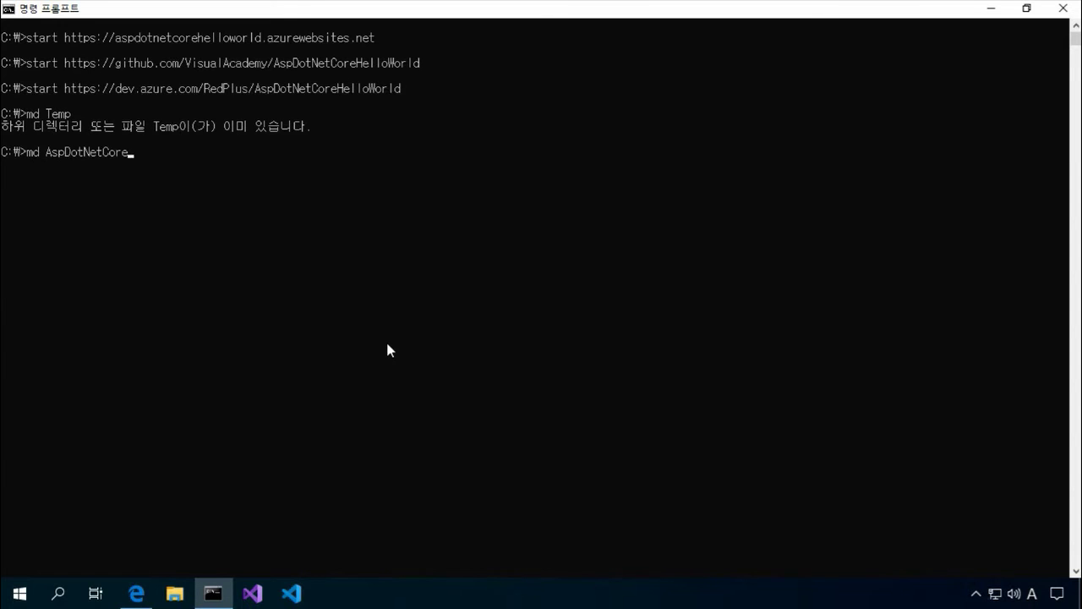
{"action": "type", "text": "HelloWorld"}
{"action": "key", "text": "Return"}
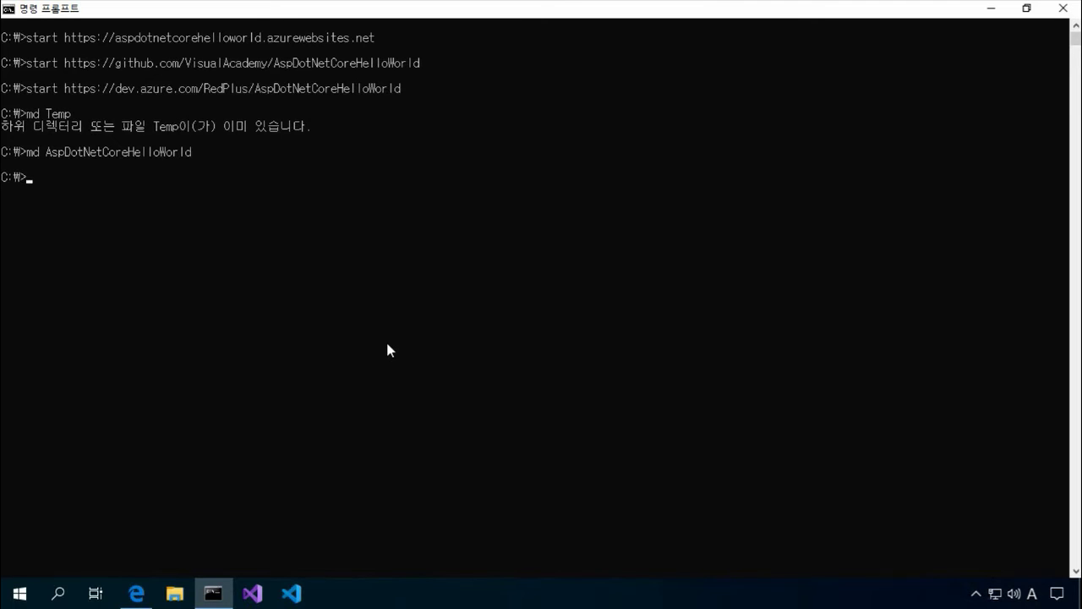
{"action": "type", "text": "cd As"}
{"action": "key", "text": "Tab"}
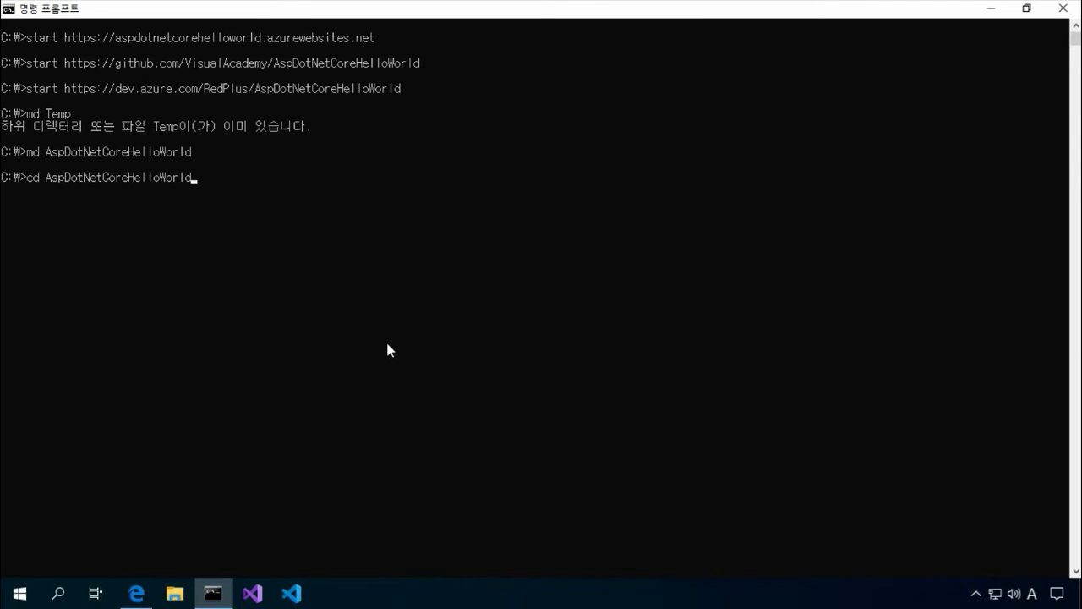
{"action": "key", "text": "Return"}
{"action": "type", "text": "git cl"}
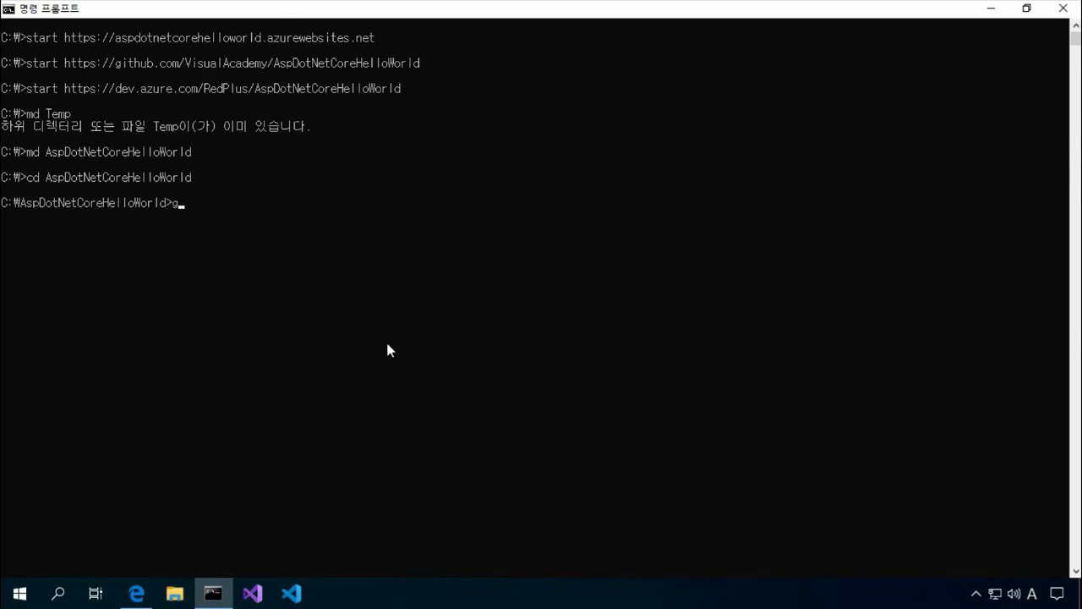
{"action": "key", "text": "BackSpace"}
{"action": "key", "text": "BackSpace"}
{"action": "key", "text": "BackSpace"}
{"action": "key", "text": "BackSpace"}
{"action": "key", "text": "BackSpace"}
{"action": "key", "text": "BackSpace"}
{"action": "key", "text": "Up"}
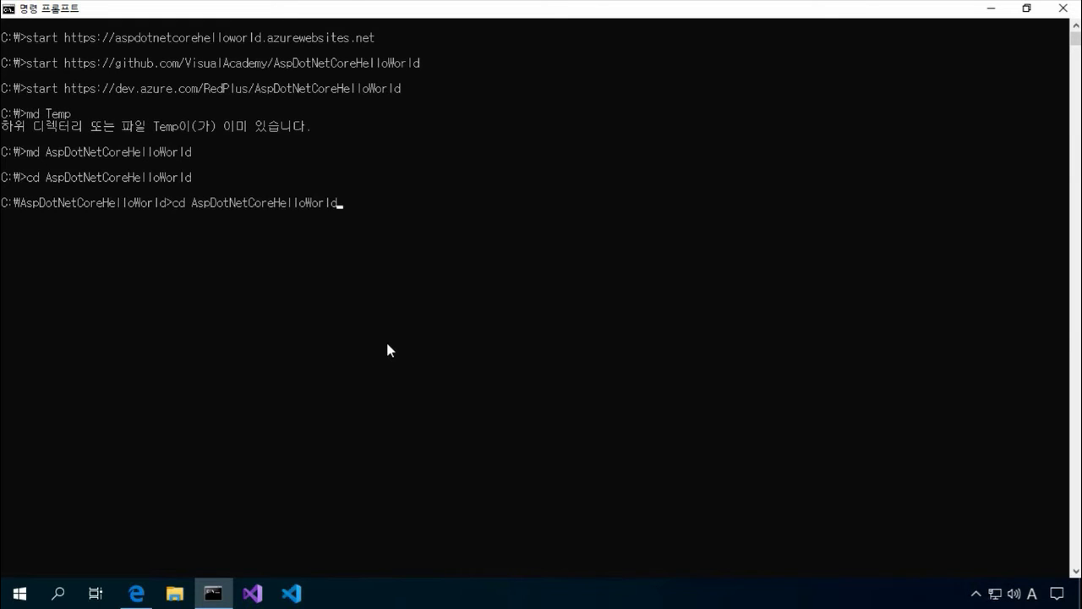
{"action": "key", "text": "Up"}
{"action": "key", "text": "Up"}
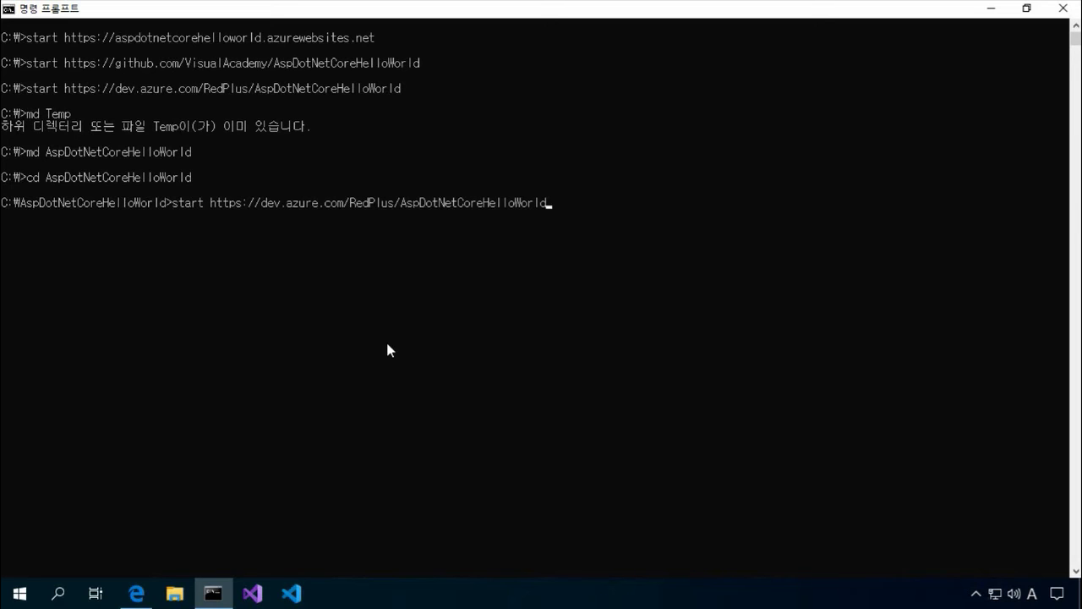
{"action": "key", "text": "Up"}
{"action": "key", "text": "Home"}
{"action": "key", "text": "Delete"}
{"action": "key", "text": "Delete"}
{"action": "key", "text": "Delete"}
{"action": "key", "text": "Delete"}
{"action": "key", "text": "Delete"}
{"action": "key", "text": "Delete"}
{"action": "type", "text": "git clone"}
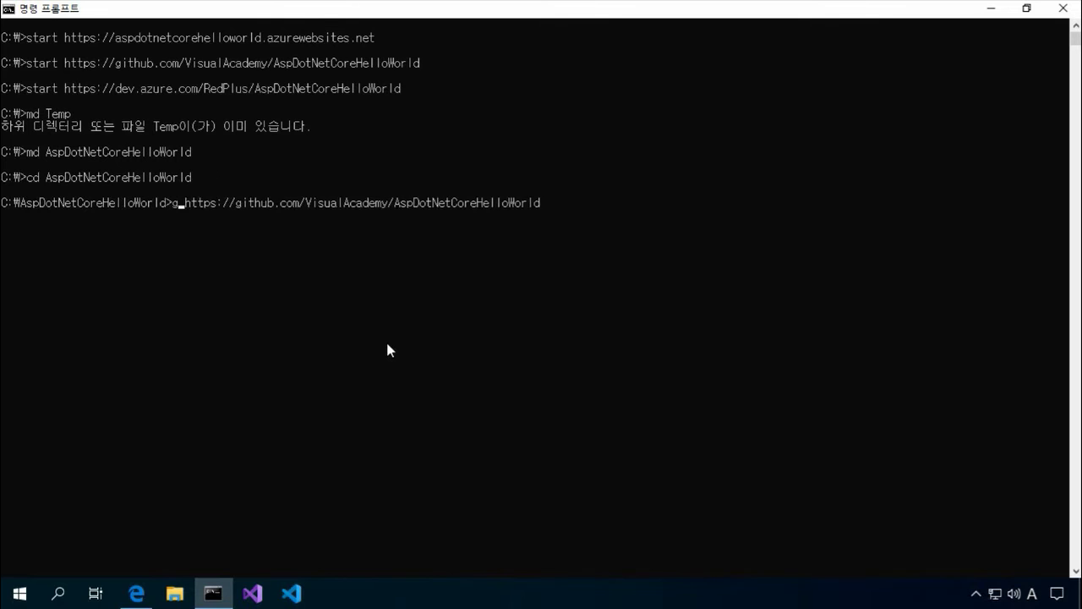
{"action": "key", "text": "End"}
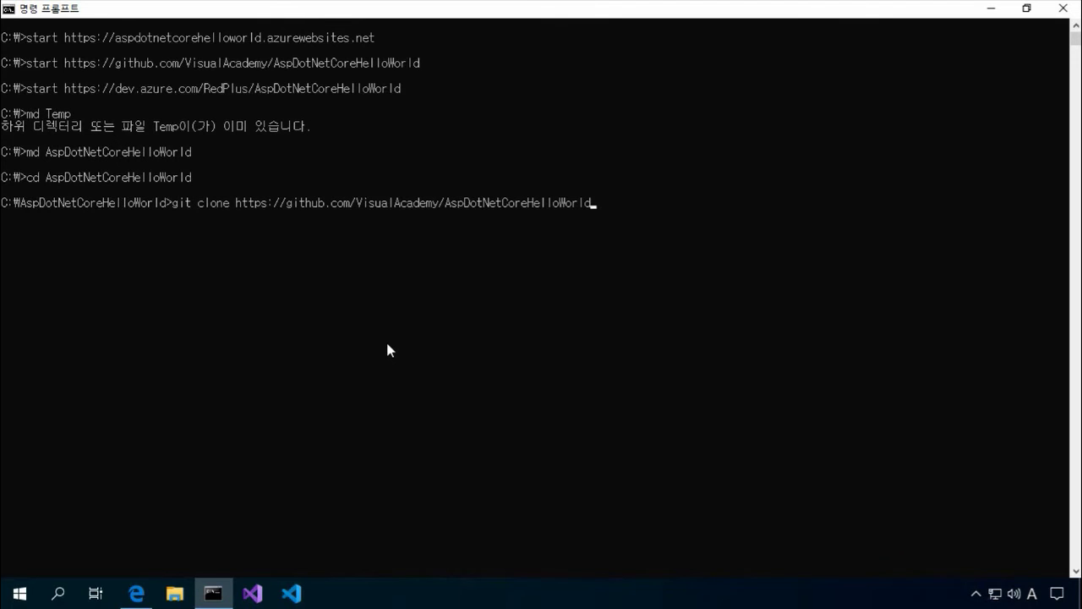
{"action": "type", "text": ".git"}
{"action": "key", "text": "Return"}
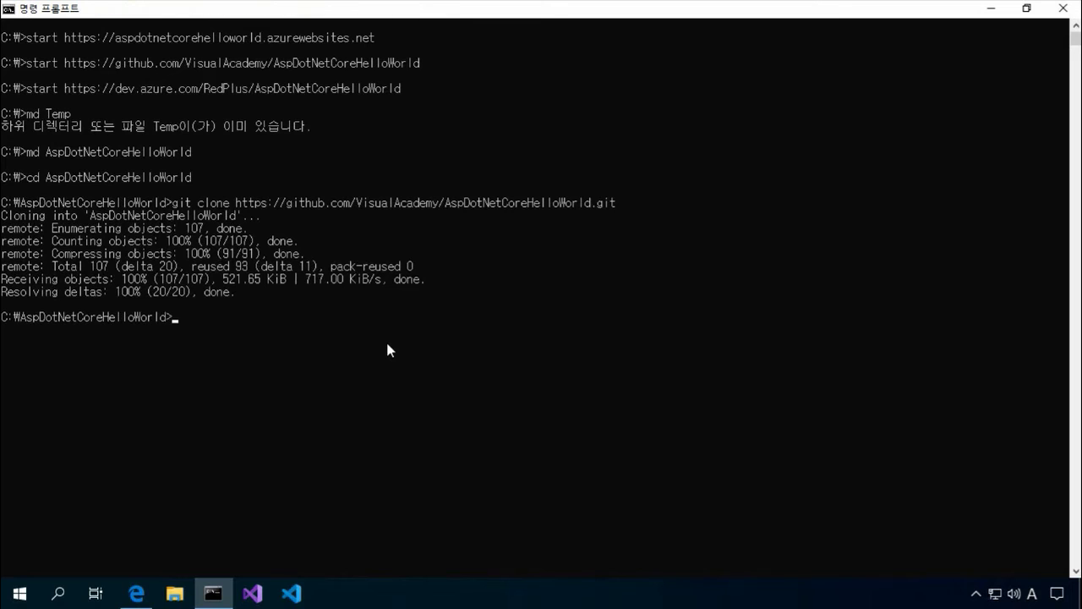
Step: List the current folder, change into the cloned AspDotNetCoreHelloWorld folder, and list its contents
{"action": "type", "text": "dir"}
{"action": "key", "text": "Return"}
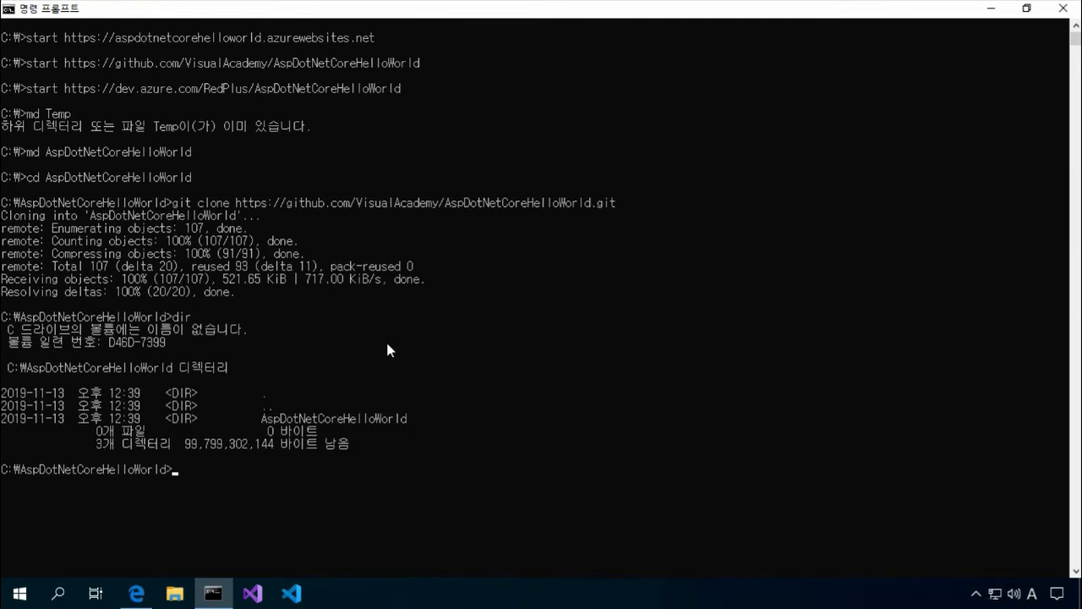
{"action": "type", "text": "cd A"}
{"action": "key", "text": "Tab"}
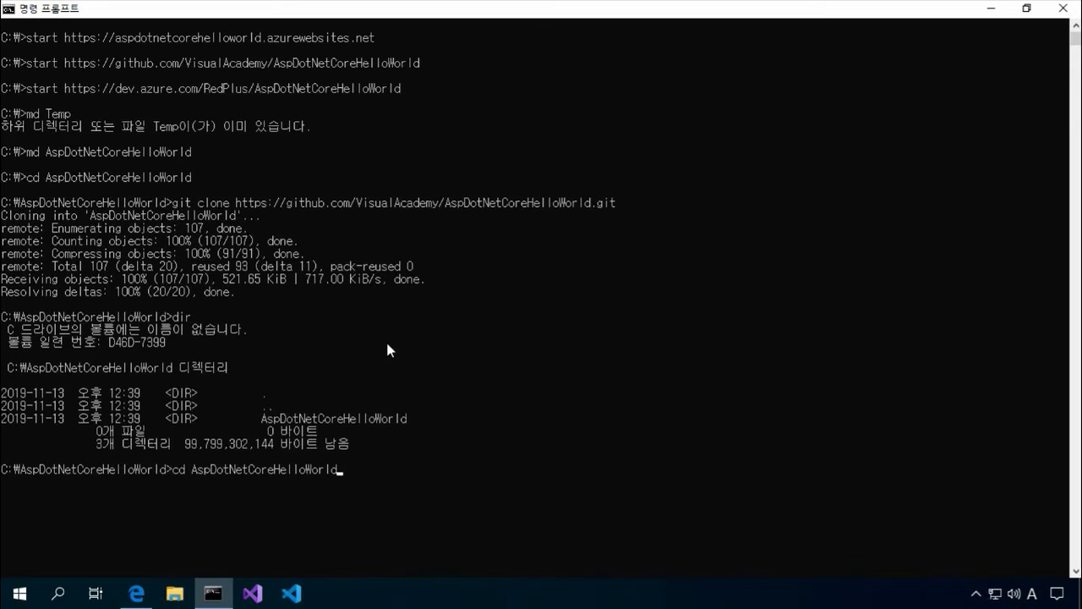
{"action": "key", "text": "Return"}
{"action": "type", "text": "dir"}
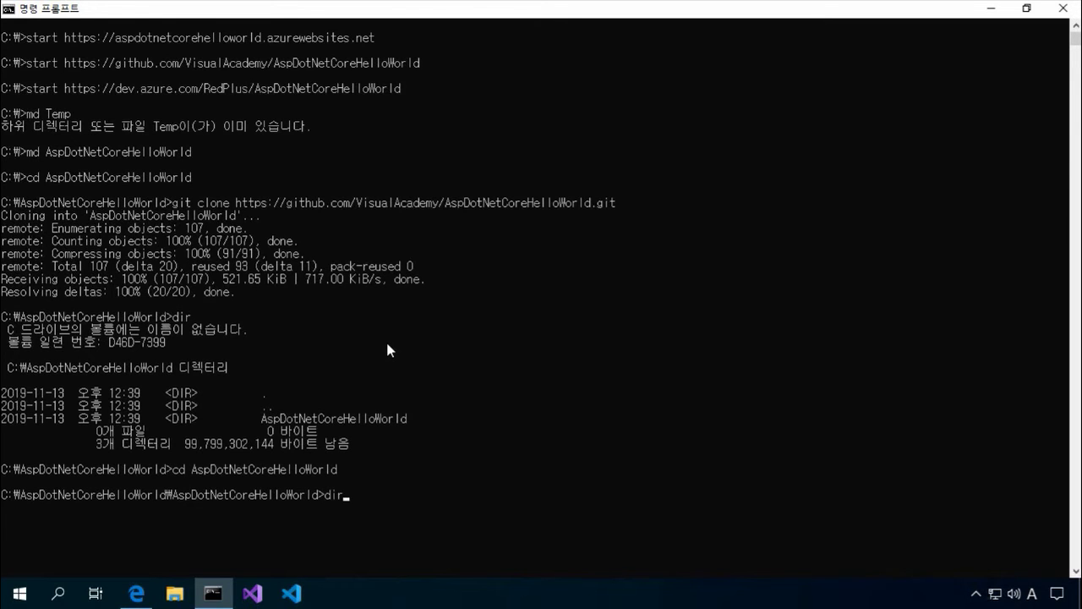
{"action": "key", "text": "Return"}
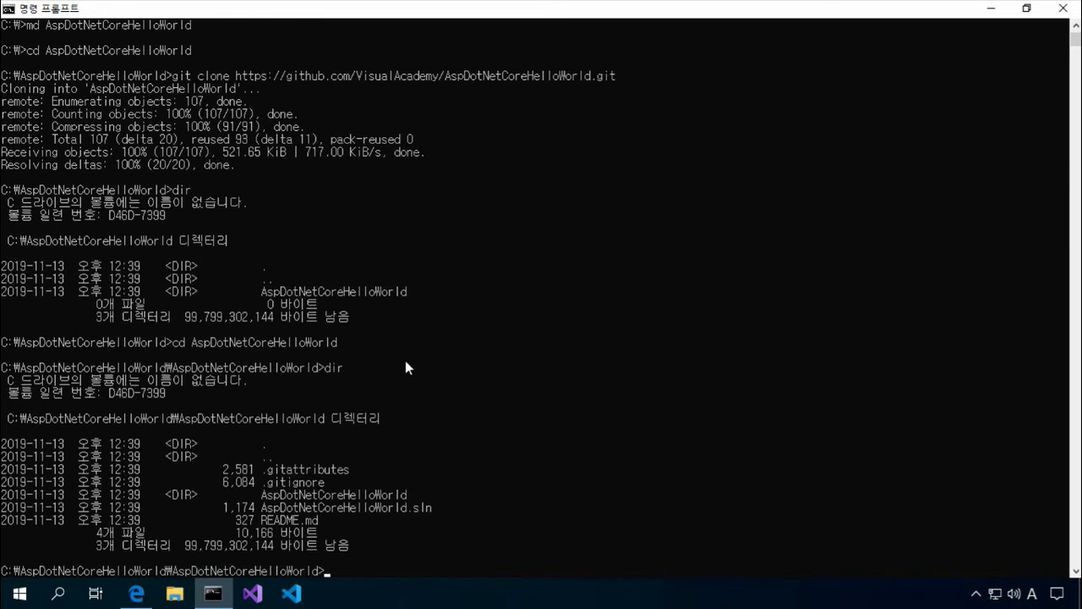
{"action": "scroll", "coordinate": [405, 360], "scroll_direction": "down", "scroll_amount": 2}
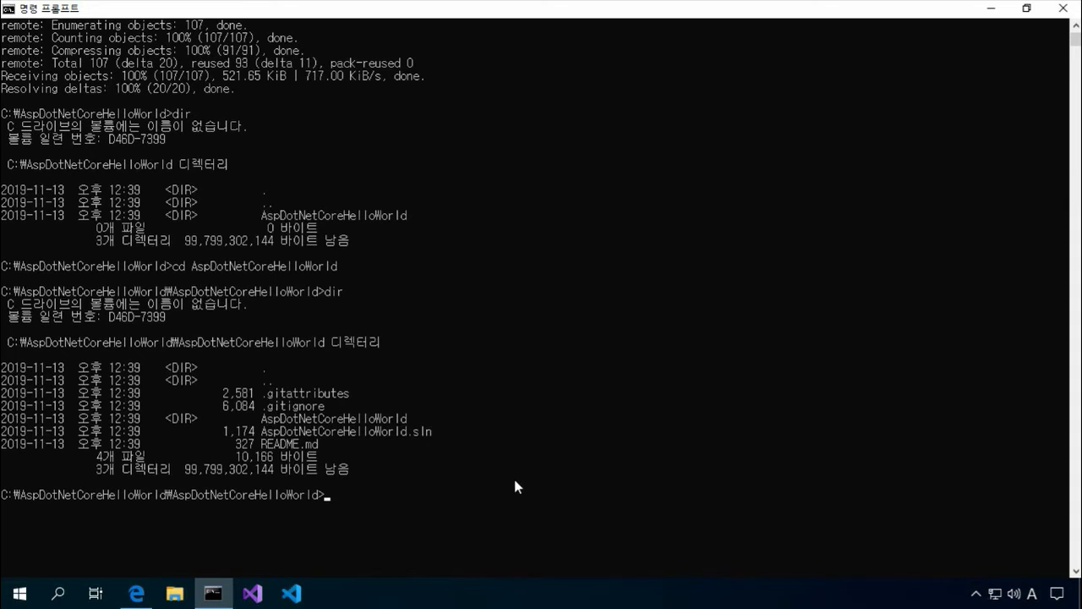
Step: Open AspDotNetCoreHelloWorld.sln from the command prompt with start, choosing Visual Studio 2019 as the app always used for .sln files
{"action": "type", "text": "start A"}
{"action": "key", "text": "Tab"}
{"action": "type", "text": ".sln"}
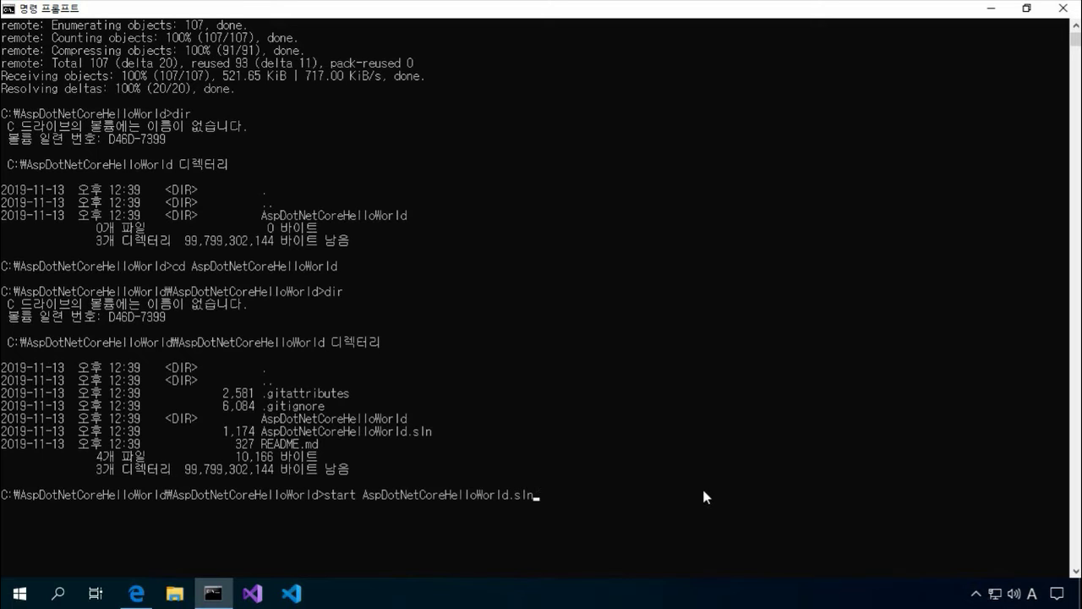
{"action": "key", "text": "Return"}
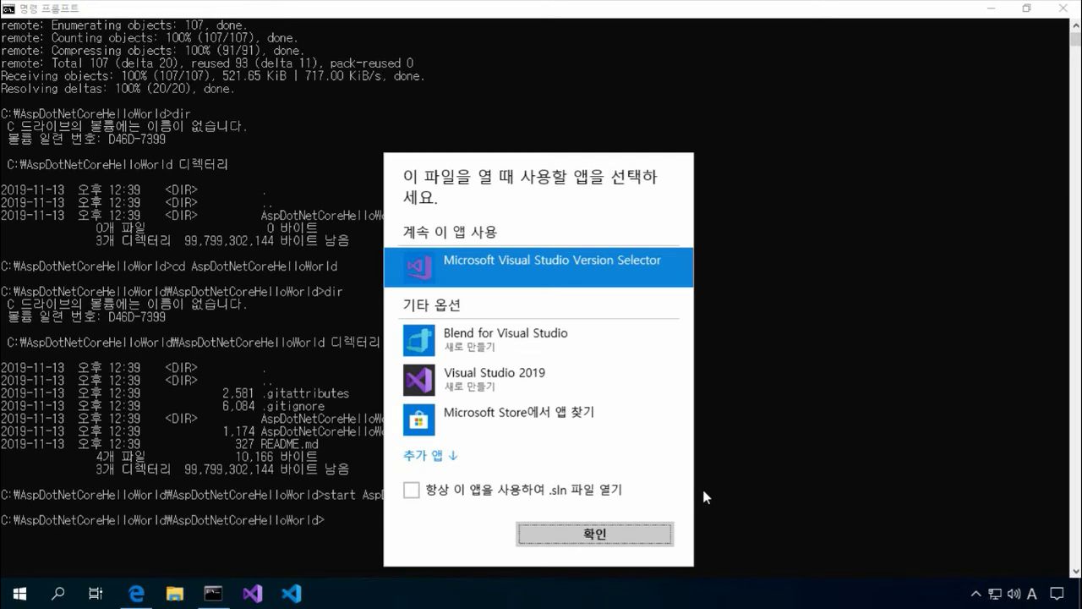
{"action": "left_click", "coordinate": [606, 393]}
{"action": "left_click", "coordinate": [496, 497]}
{"action": "left_click", "coordinate": [595, 533]}
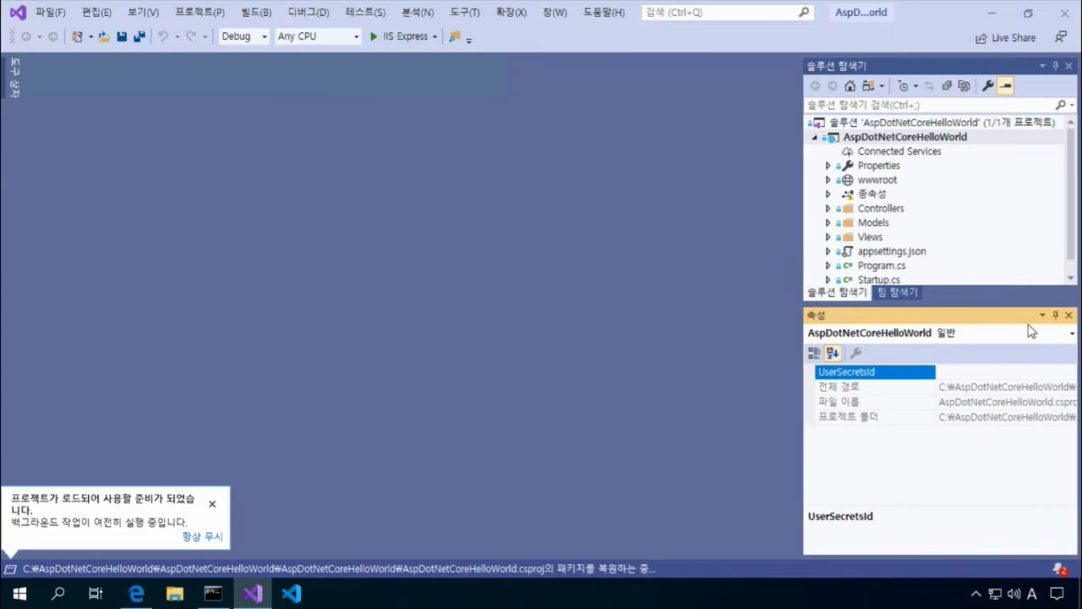
Step: Close the Properties window, expand the Views, Home and Shared folders, and open _Layout.cshtml from Shared
{"action": "left_click", "coordinate": [1068, 315]}
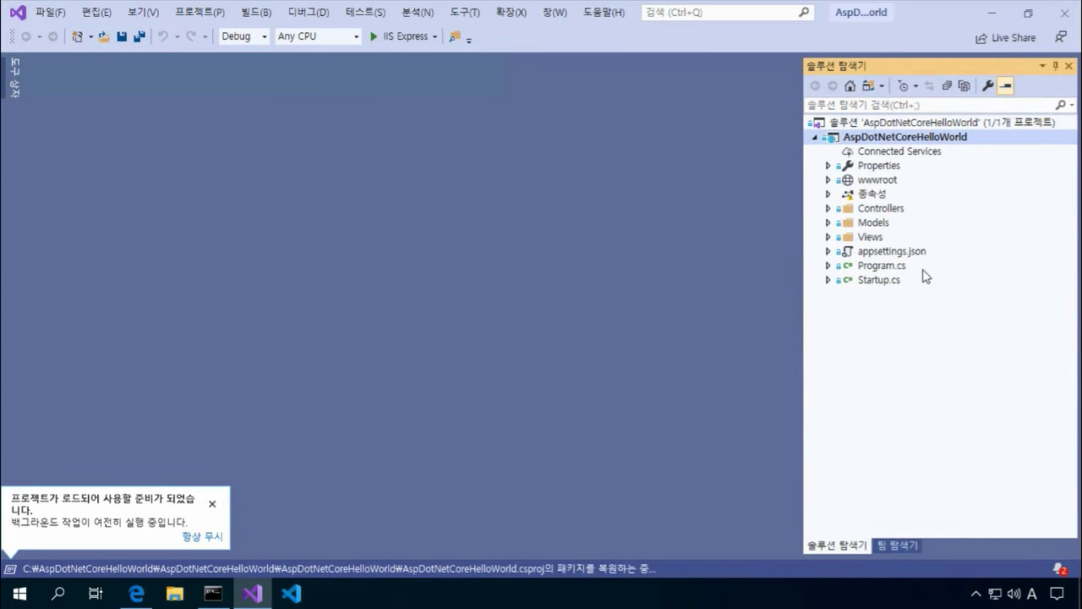
{"action": "left_click", "coordinate": [829, 239]}
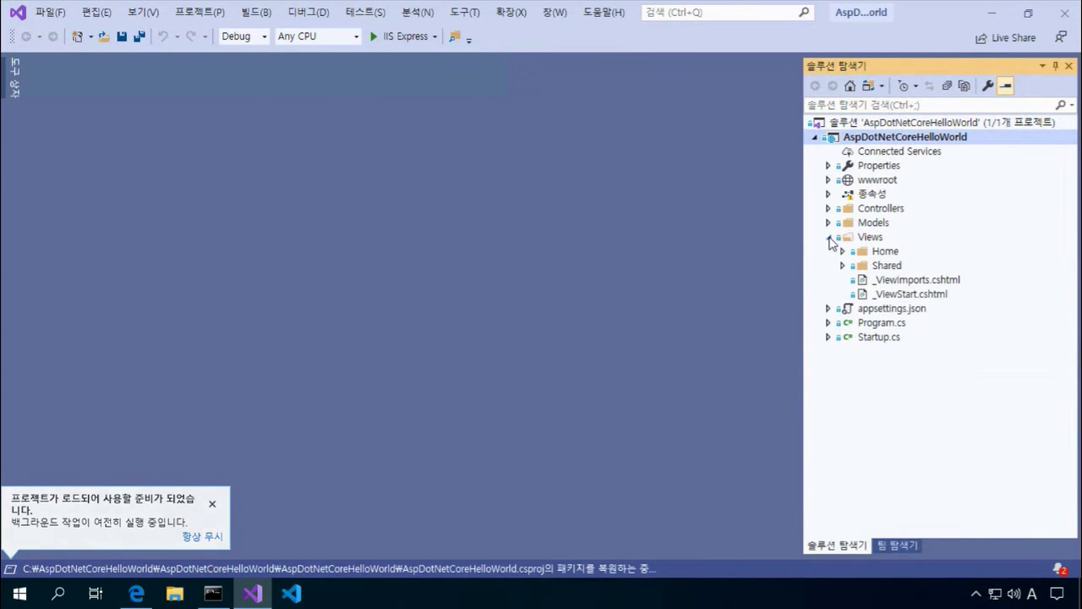
{"action": "left_click", "coordinate": [841, 252]}
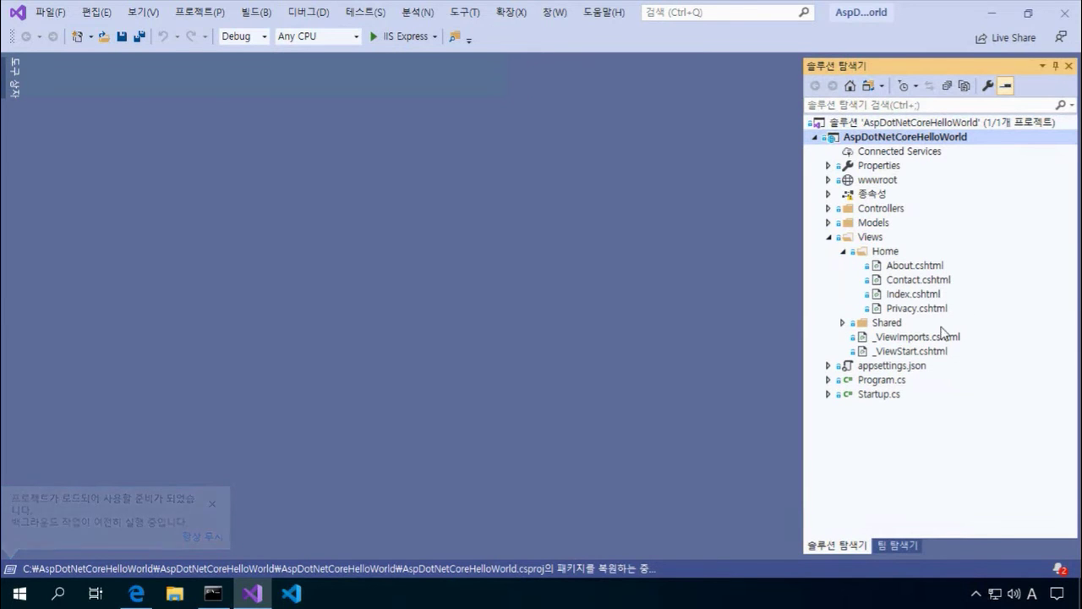
{"action": "left_click", "coordinate": [842, 322]}
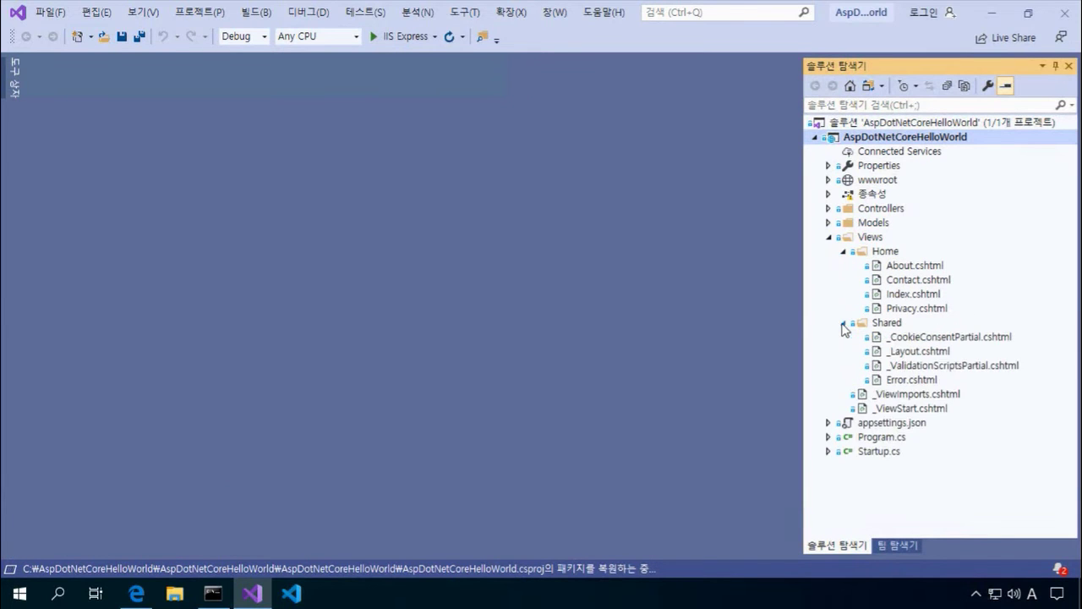
{"action": "left_click", "coordinate": [939, 350]}
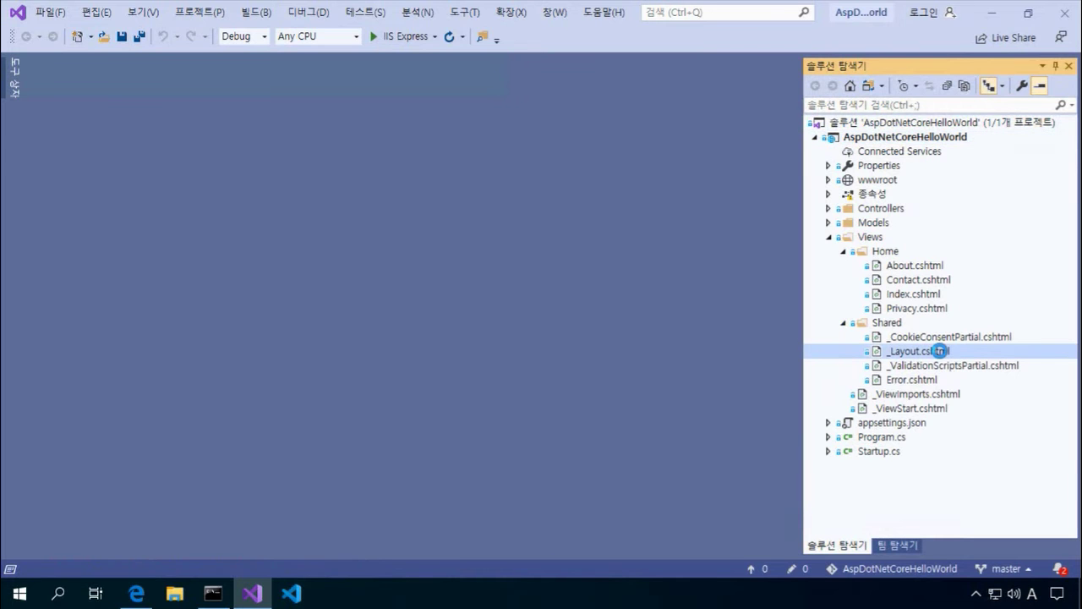
{"action": "double_click", "coordinate": [939, 350]}
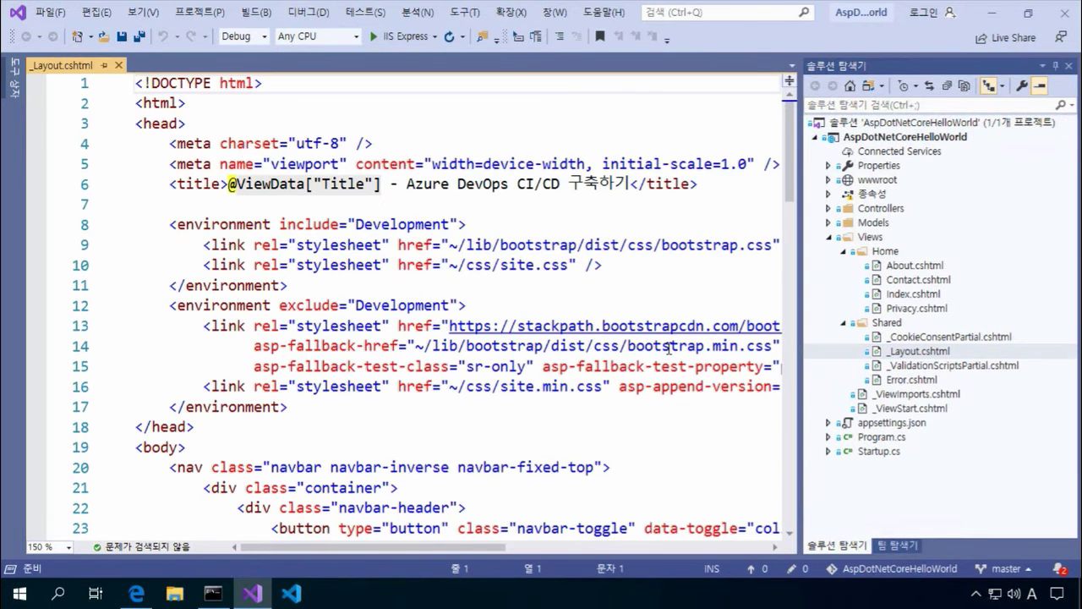
Step: Duplicate the Contact list item in the navbar of _Layout.cshtml and change the copy's link text to GitHub
{"action": "scroll", "coordinate": [638, 358], "scroll_direction": "down", "scroll_amount": 2}
{"action": "scroll", "coordinate": [637, 355], "scroll_direction": "down", "scroll_amount": 4}
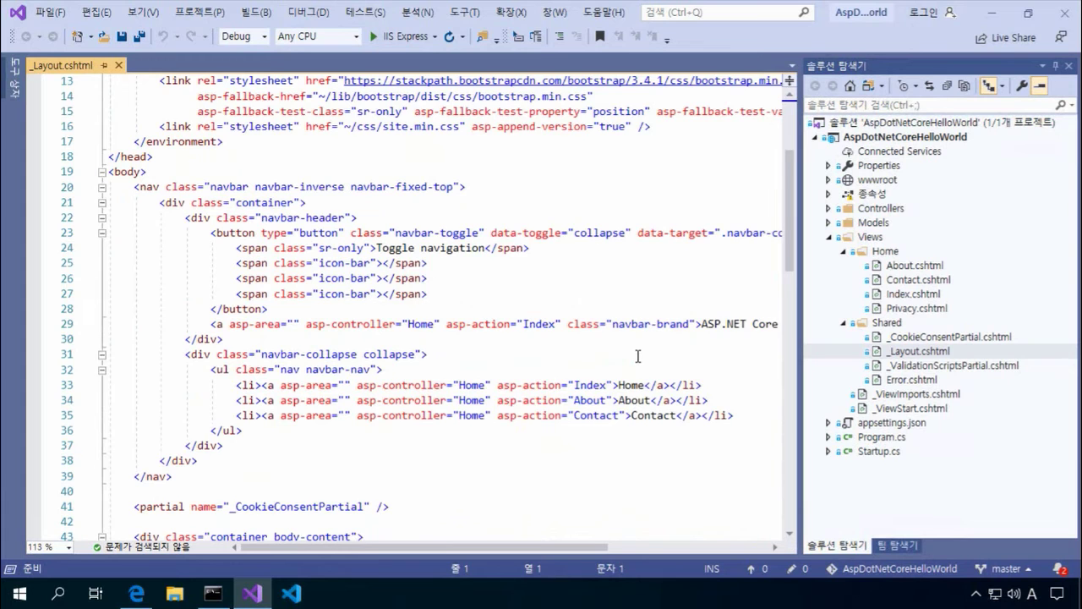
{"action": "scroll", "coordinate": [637, 356], "scroll_direction": "down", "scroll_amount": 1}
{"action": "left_click", "coordinate": [775, 377]}
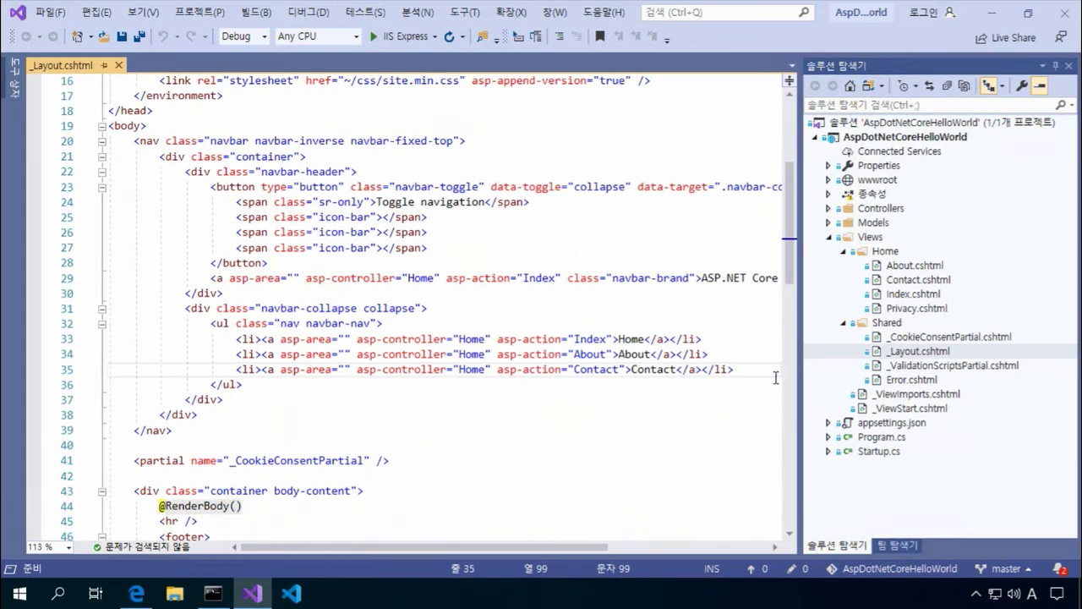
{"action": "type", "text": "<li><a asp-area=\"\" asp-controller=\"Home\" asp-action=\"Contact\">Contact</a></li>"}
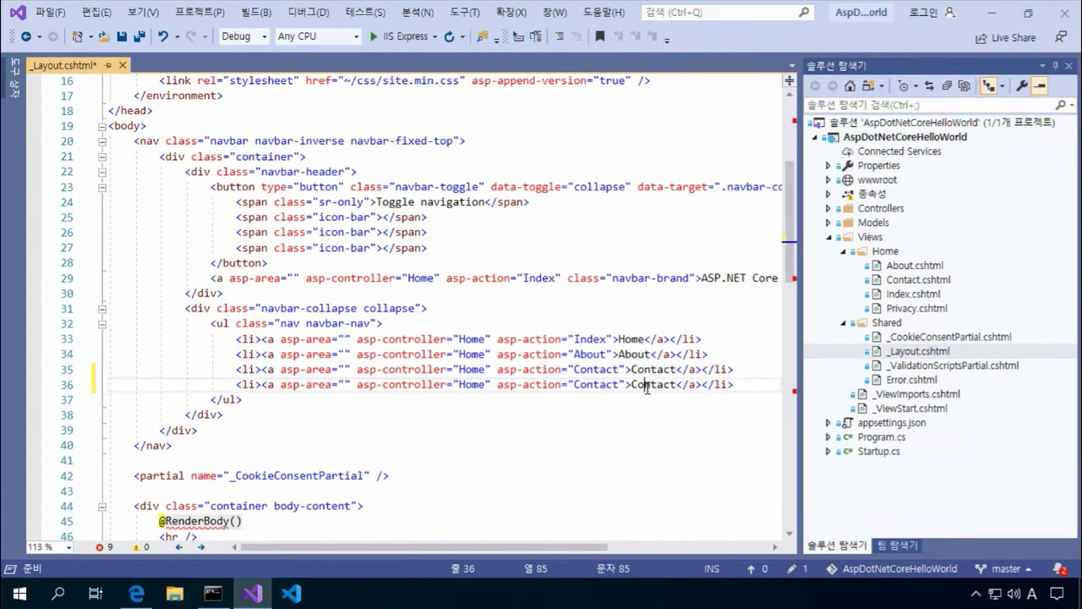
{"action": "double_click", "coordinate": [647, 385]}
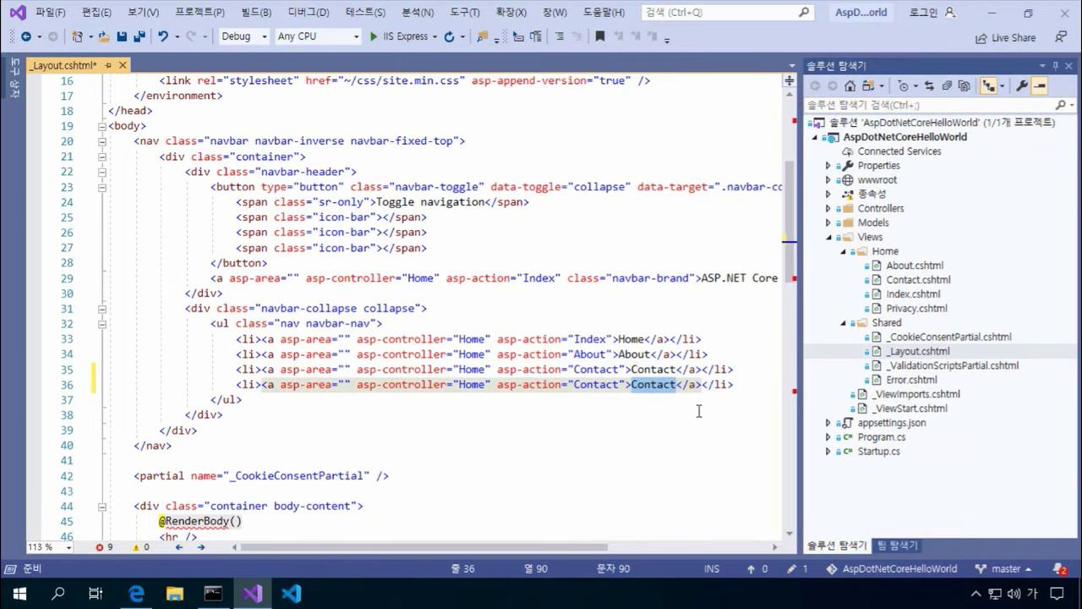
{"action": "type", "text": "연"}
{"action": "key", "text": "BackSpace"}
{"action": "type", "text": "GitHub"}
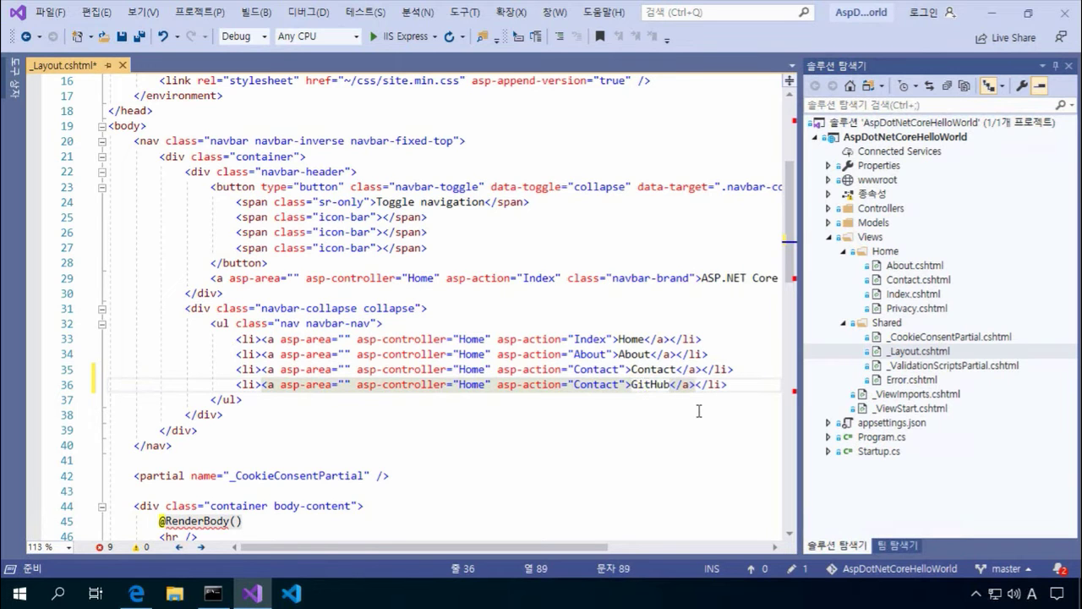
{"action": "left_click_drag", "start_coordinate": [281, 385], "coordinate": [632, 384]}
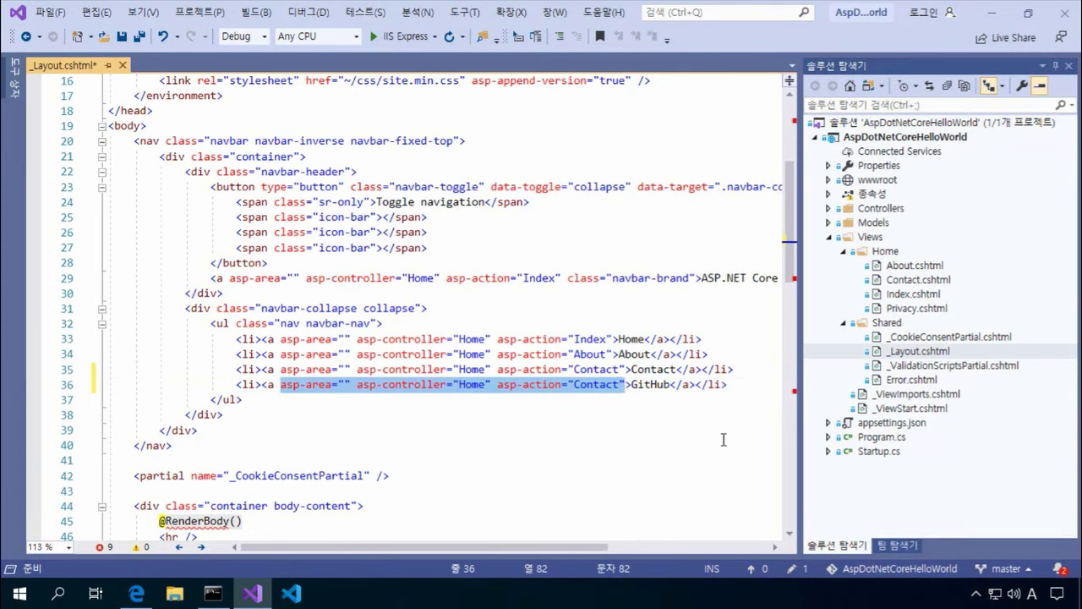
{"action": "type", "text": "#"}
{"action": "key", "text": "BackSpace"}
{"action": "type", "text": "href=\""}
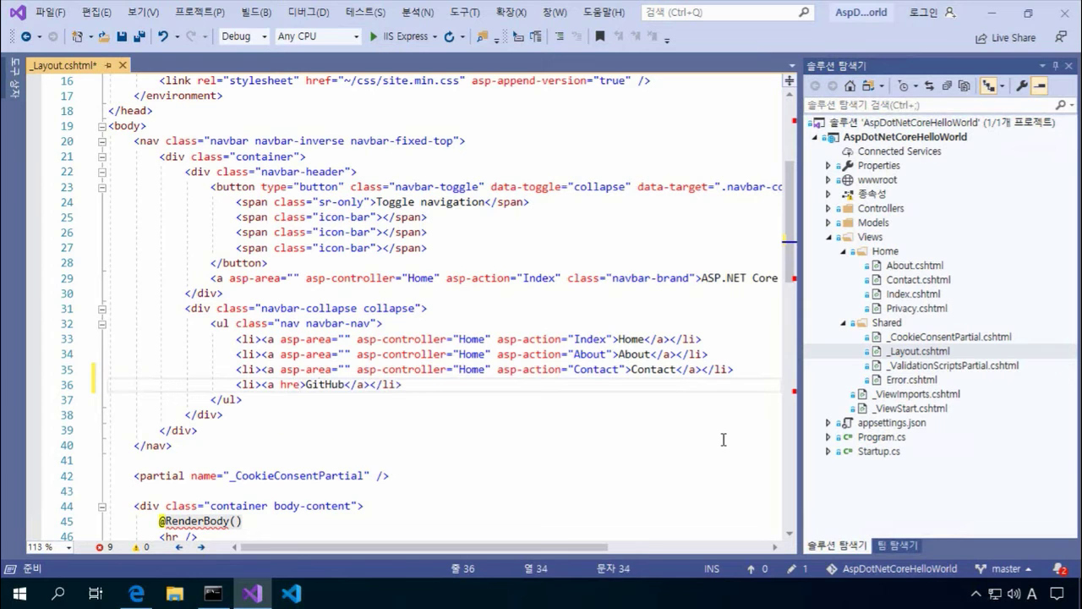
{"action": "type", "text": "https:/"}
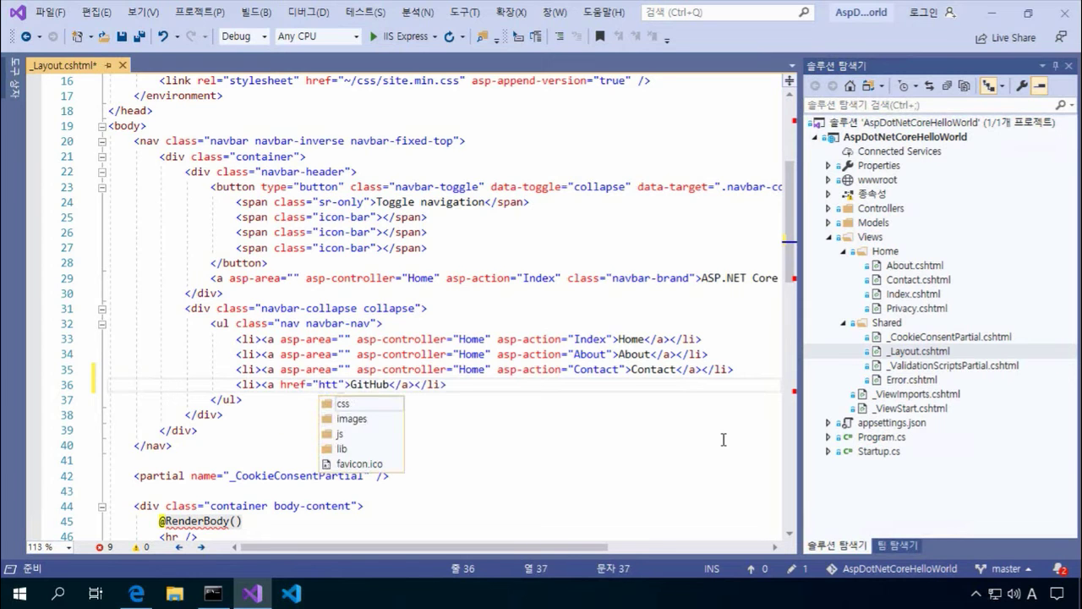
{"action": "type", "text": "//"}
{"action": "key", "text": "BackSpace"}
{"action": "type", "text": "github.com/VisualAcademy/As"}
{"action": "key", "text": "BackSpace"}
{"action": "key", "text": "BackSpace"}
{"action": "type", "text": "AspNet"}
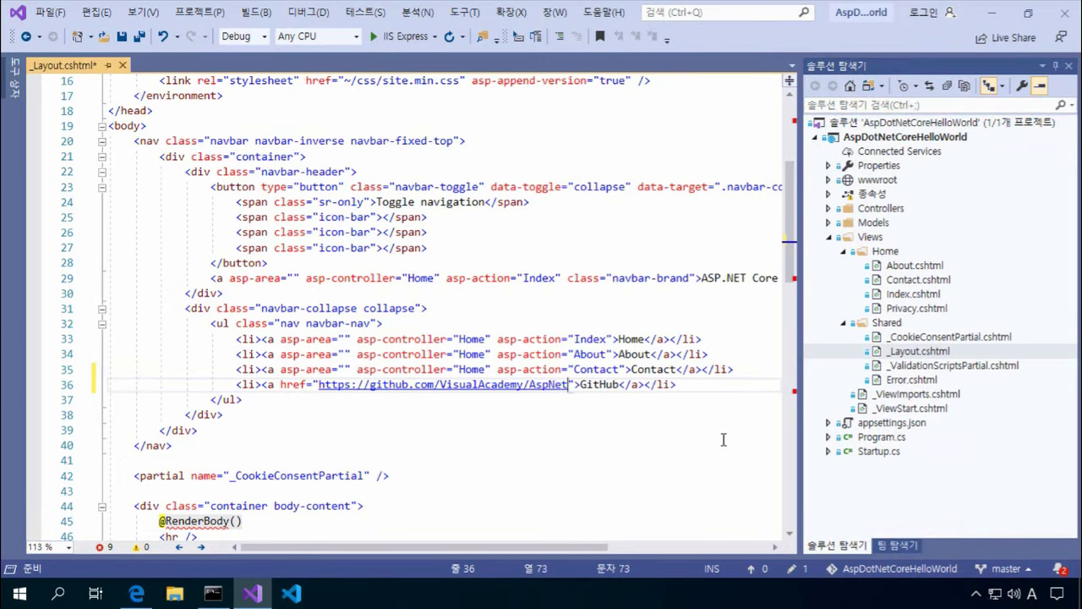
{"action": "key", "text": "BackSpace"}
{"action": "key", "text": "BackSpace"}
{"action": "key", "text": "BackSpace"}
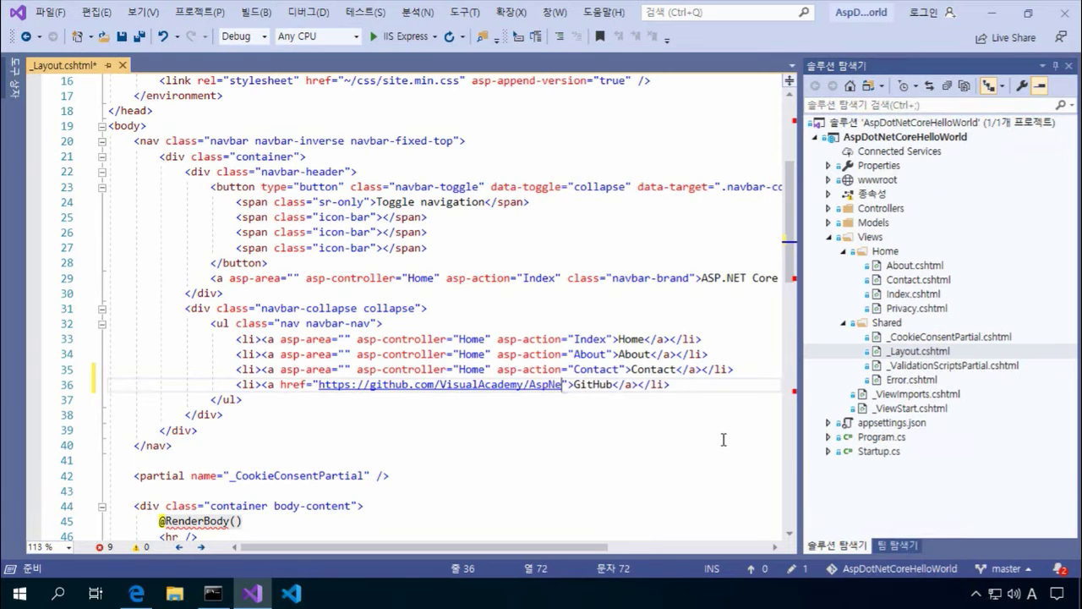
{"action": "type", "text": "DotNetC"}
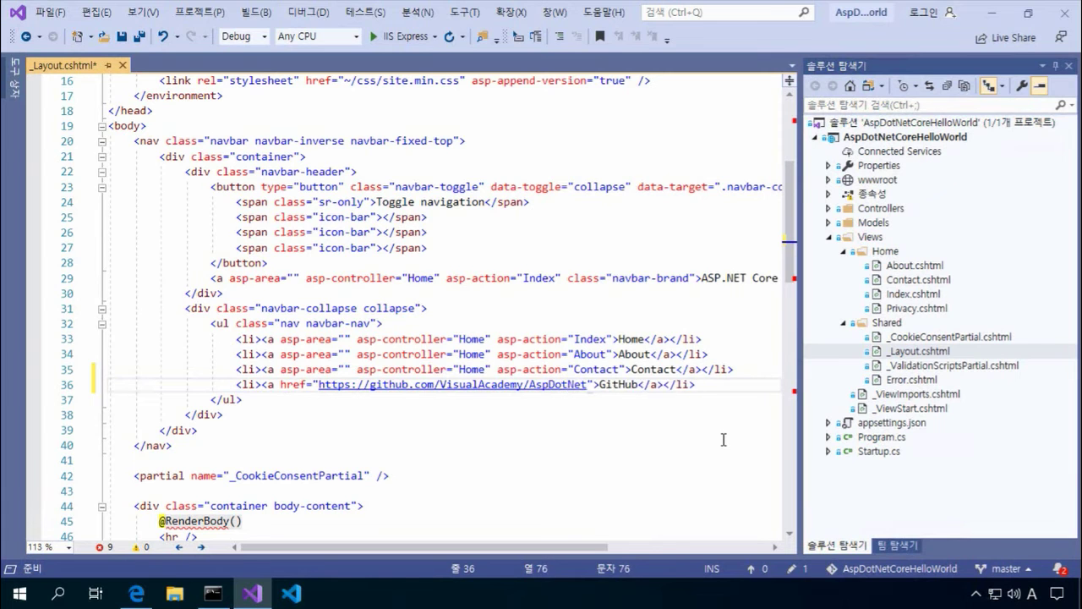
{"action": "type", "text": "oreHelloWorld"}
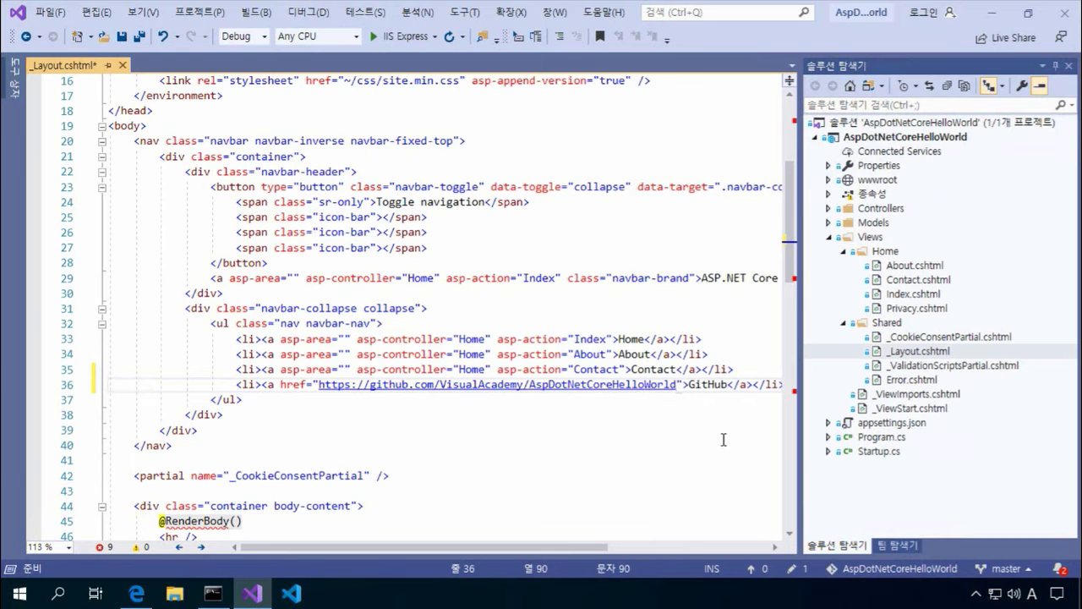
{"action": "key", "text": "Down"}
{"action": "key", "text": "Down"}
{"action": "key", "text": "ctrl+s"}
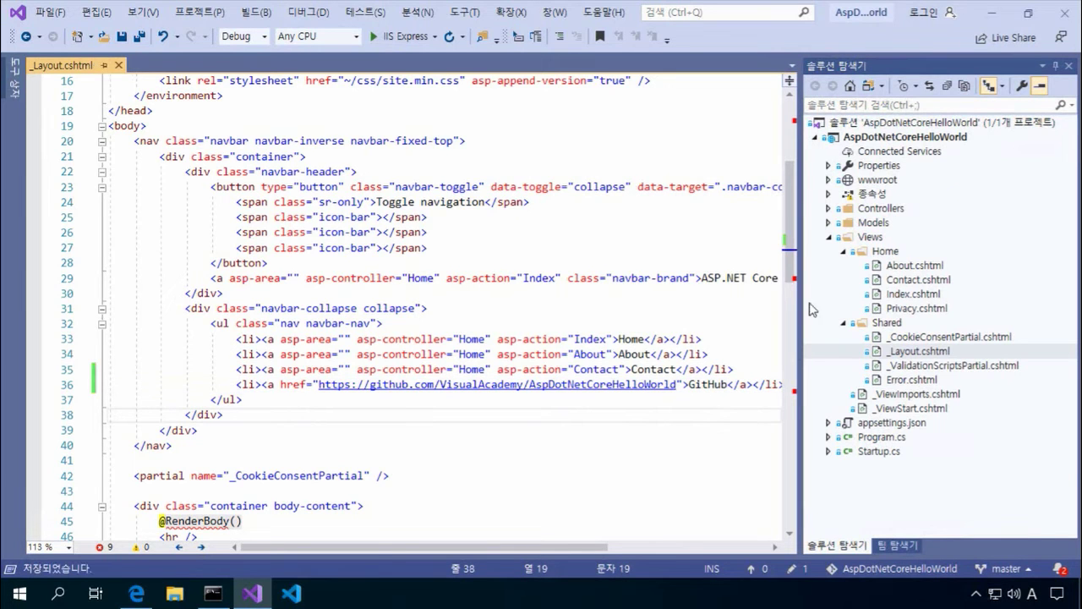
Step: Examine the project's dependencies in Solution Explorer, then collapse them and the Views folder
{"action": "left_click", "coordinate": [828, 196]}
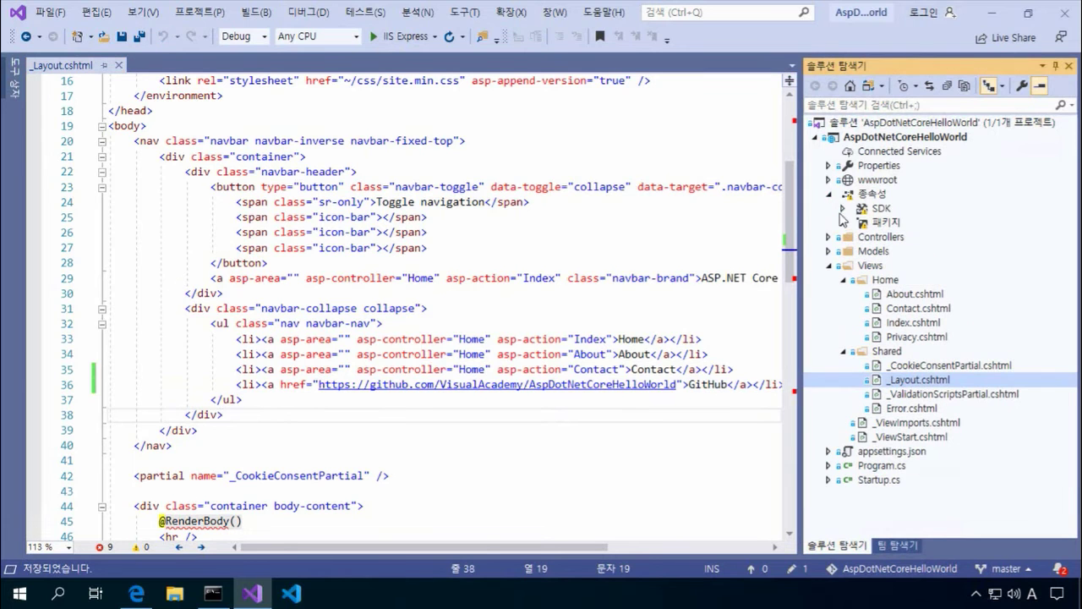
{"action": "left_click", "coordinate": [841, 208]}
{"action": "left_click", "coordinate": [833, 194]}
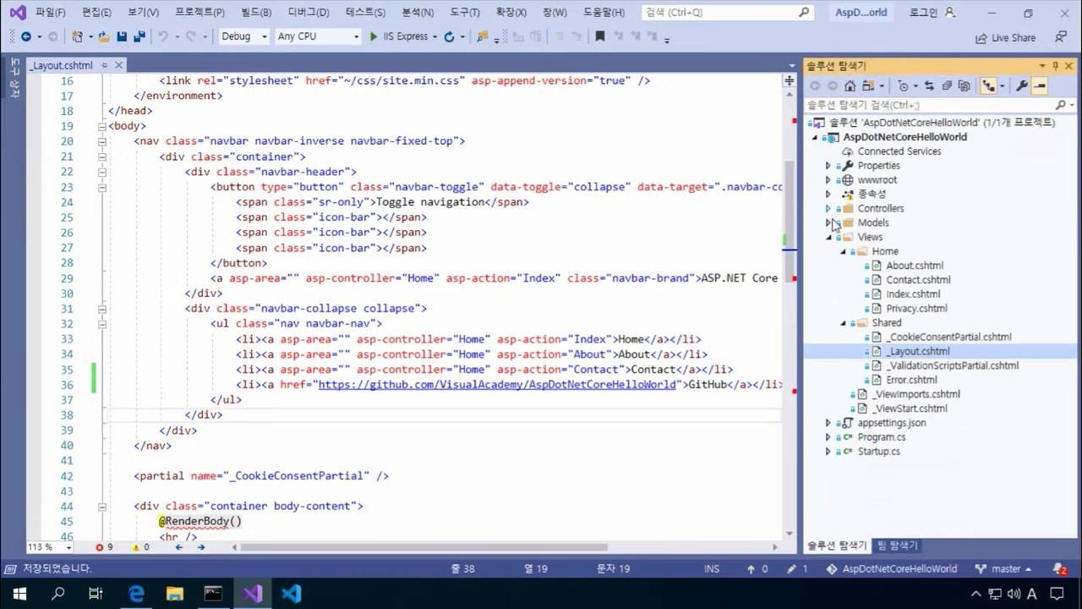
{"action": "left_click", "coordinate": [828, 237]}
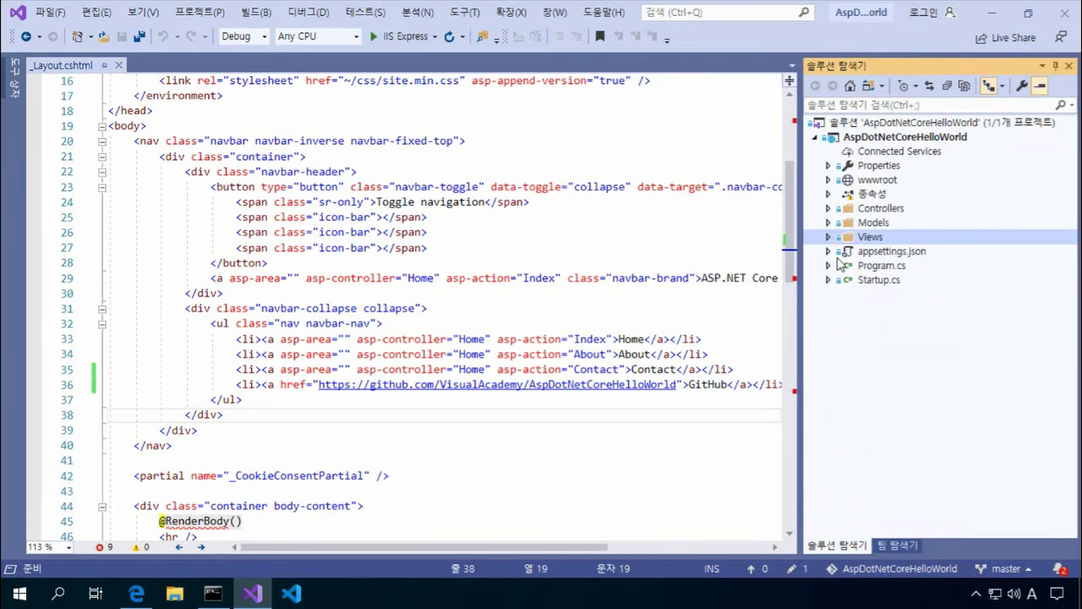
Step: Save _Layout.cshtml again and close Visual Studio
{"action": "left_click", "coordinate": [718, 356]}
{"action": "key", "text": "ctrl+s"}
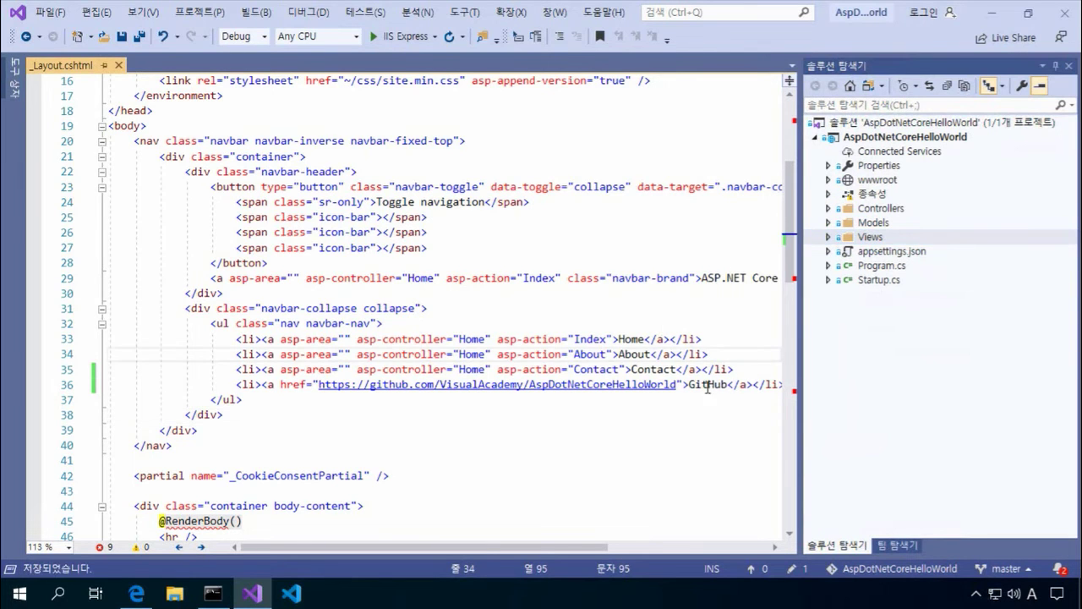
{"action": "right_click", "coordinate": [945, 124]}
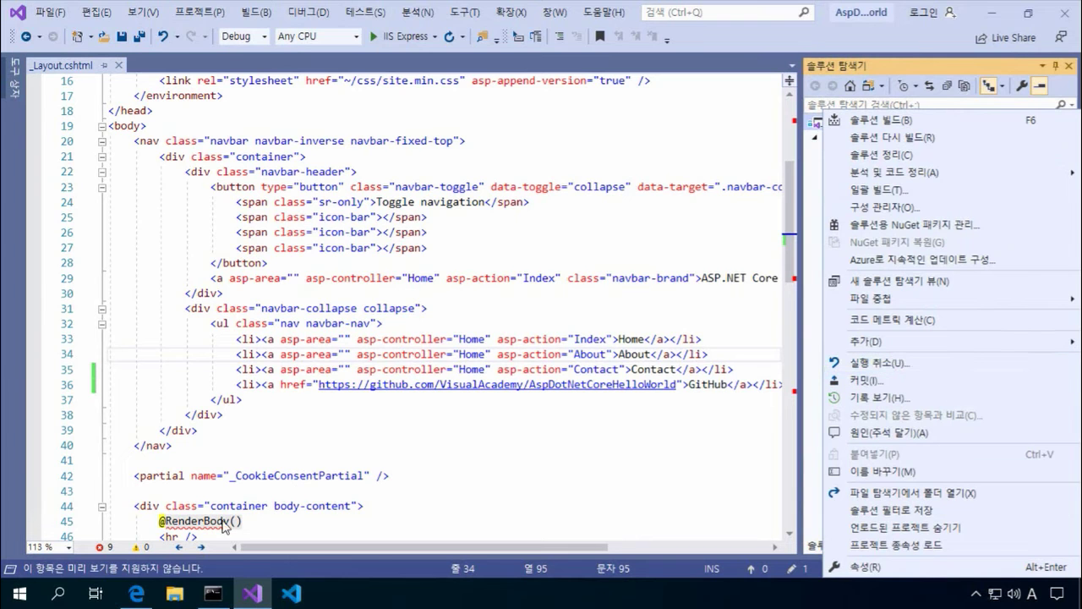
{"action": "left_click", "coordinate": [1057, 20]}
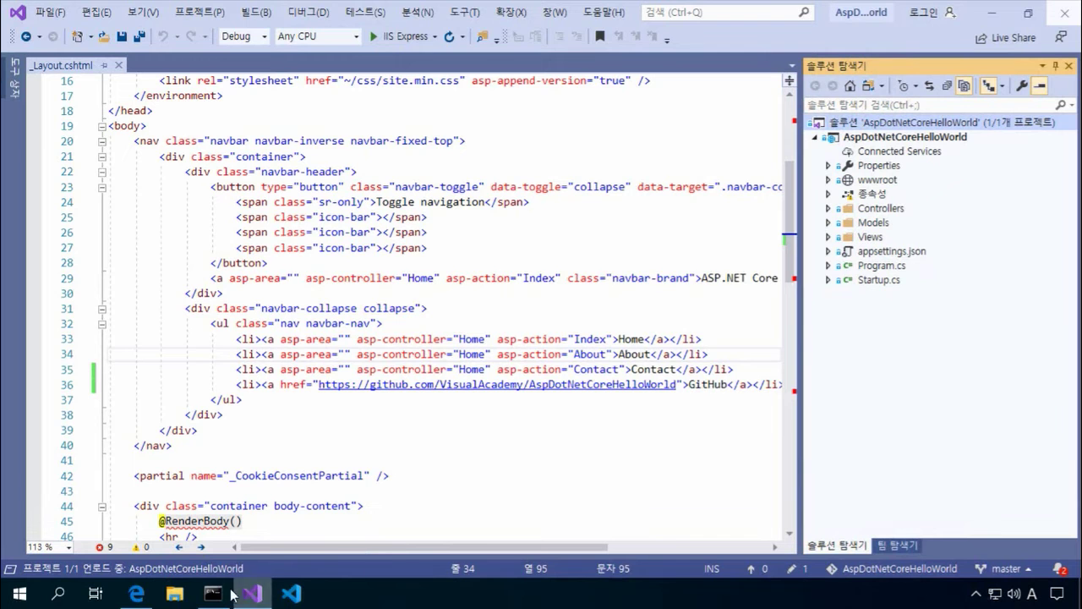
Step: Switch to the command prompt and list the contents of the cloned repository folder
{"action": "mouse_move", "coordinate": [226, 597]}
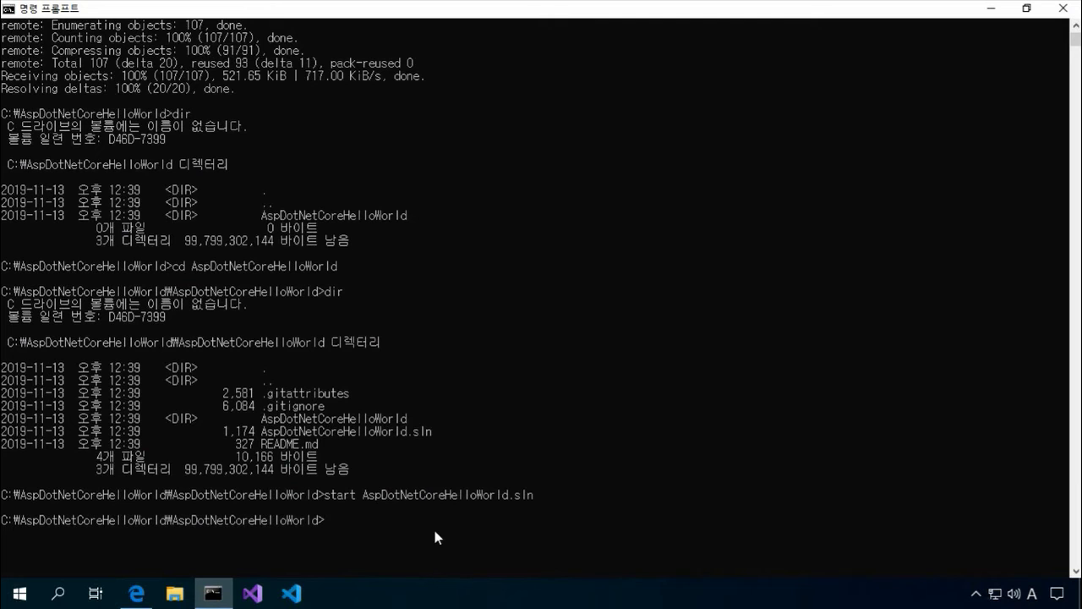
{"action": "left_click", "coordinate": [433, 527]}
{"action": "key", "text": "Escape"}
{"action": "type", "text": "dir"}
{"action": "key", "text": "Return"}
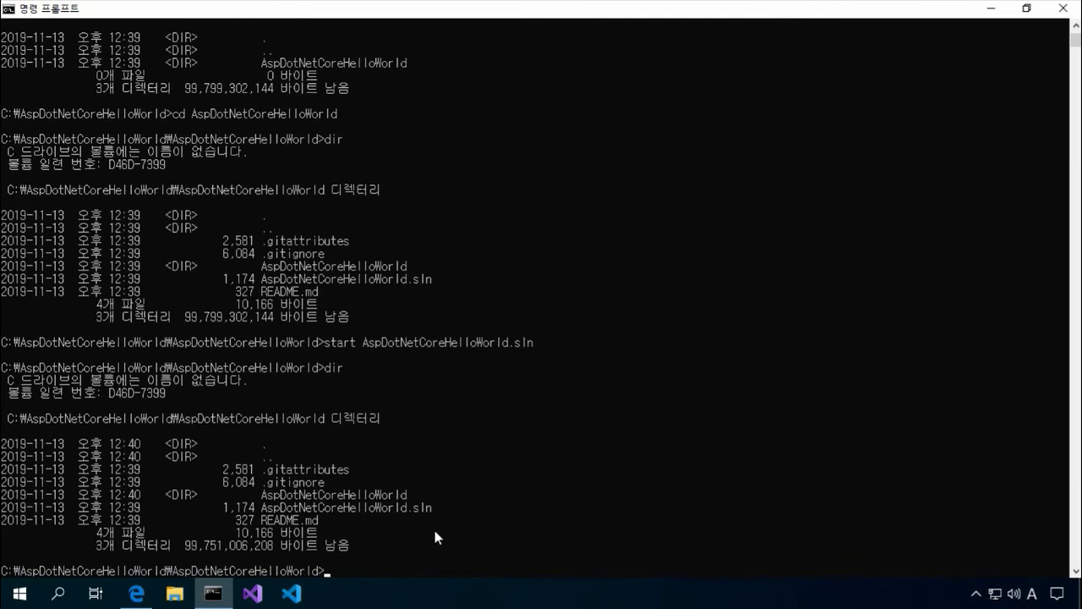
Step: Stage all changes in the repository with git add *
{"action": "type", "text": "git c"}
{"action": "key", "text": "BackSpace"}
{"action": "scroll", "coordinate": [520, 504], "scroll_direction": "down", "scroll_amount": 1}
{"action": "type", "text": "a"}
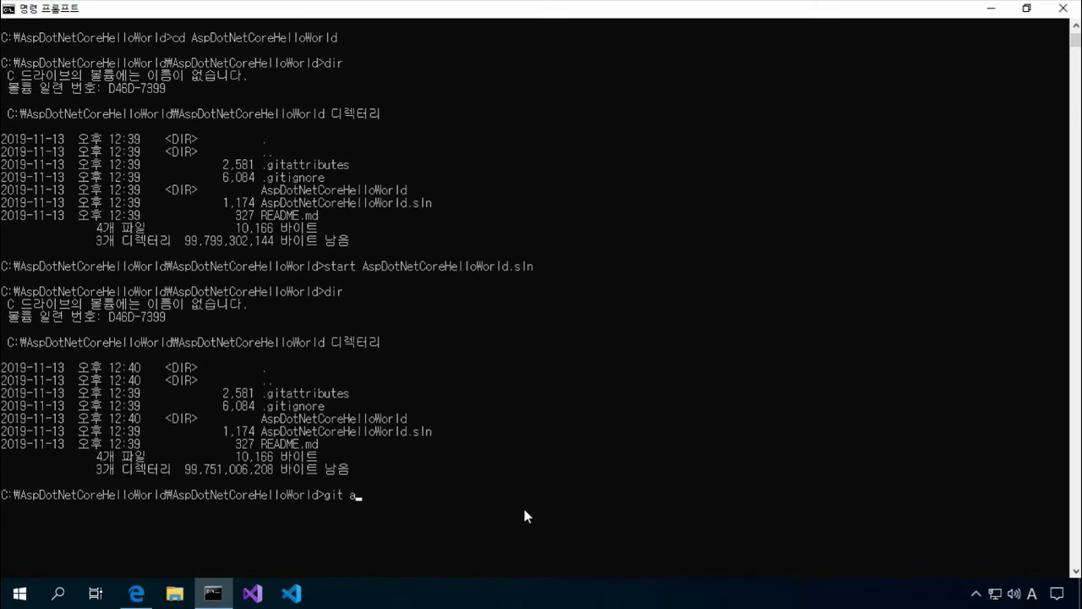
{"action": "type", "text": "dd *"}
{"action": "key", "text": "Return"}
{"action": "scroll", "coordinate": [524, 509], "scroll_direction": "down", "scroll_amount": 3}
Step: Commit the staged changes with the message "Menu Add"
{"action": "type", "text": "git commit -m \"\""}
{"action": "key", "text": "Left"}
{"action": "type", "text": "Mem"}
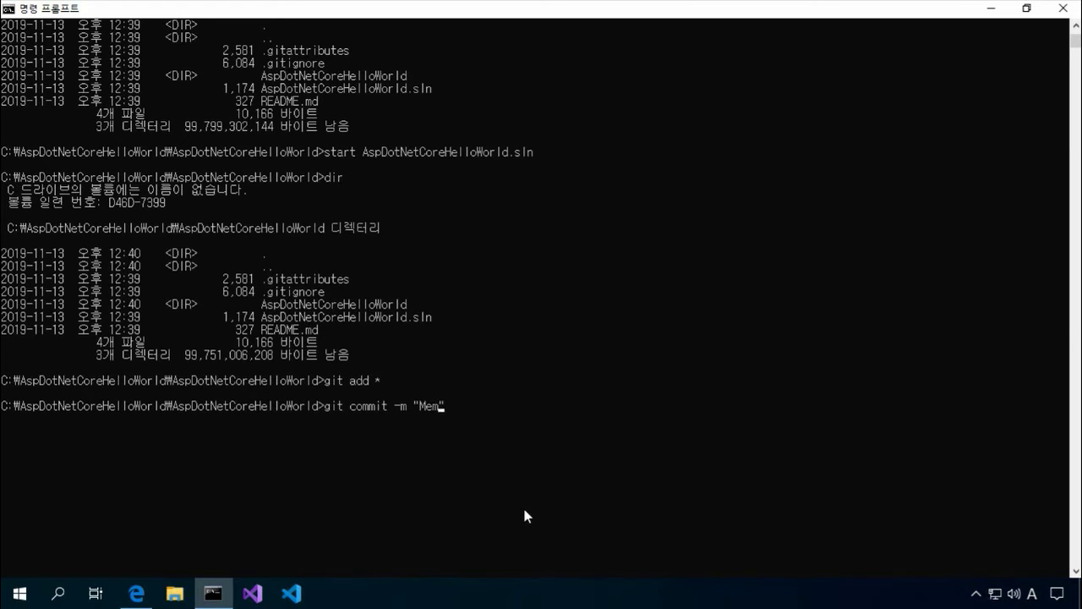
{"action": "key", "text": "BackSpace"}
{"action": "type", "text": "nu Add"}
{"action": "key", "text": "Right"}
{"action": "key", "text": "Return"}
Step: Push the commit to the master branch of the origin remote
{"action": "type", "text": "gi"}
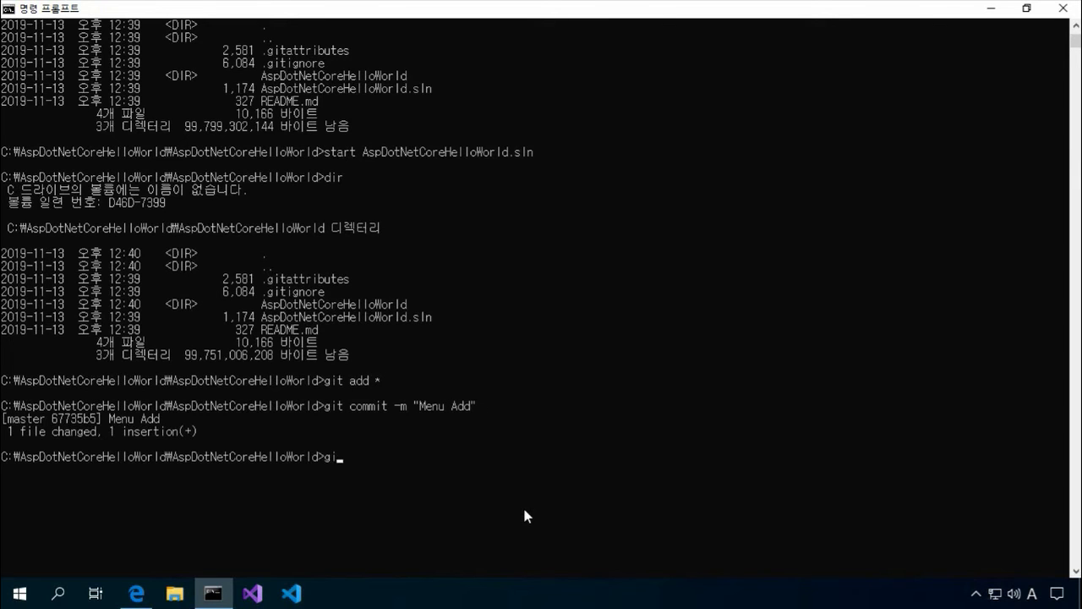
{"action": "type", "text": "t push origin master"}
{"action": "key", "text": "Return"}
{"action": "scroll", "coordinate": [545, 488], "scroll_direction": "down", "scroll_amount": 7}
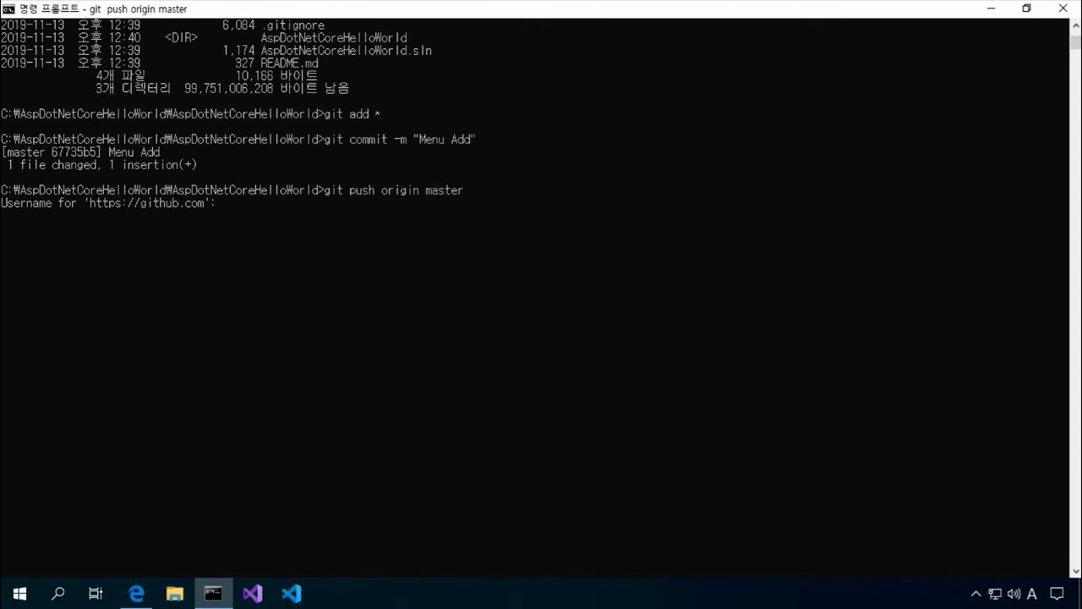
{"action": "left_click", "coordinate": [353, 179]}
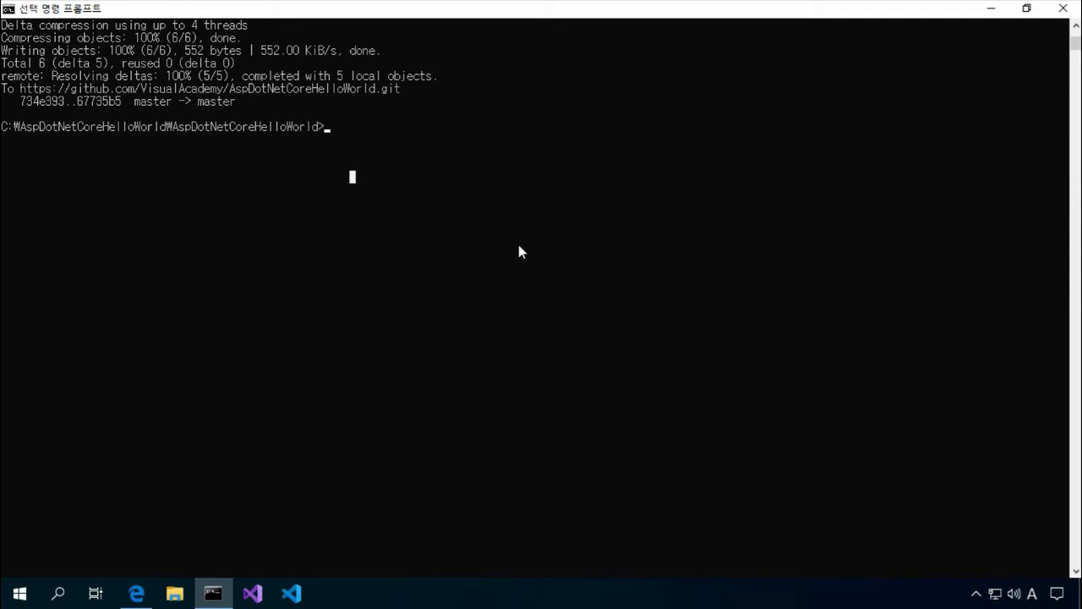
{"action": "type", "text": "cls"}
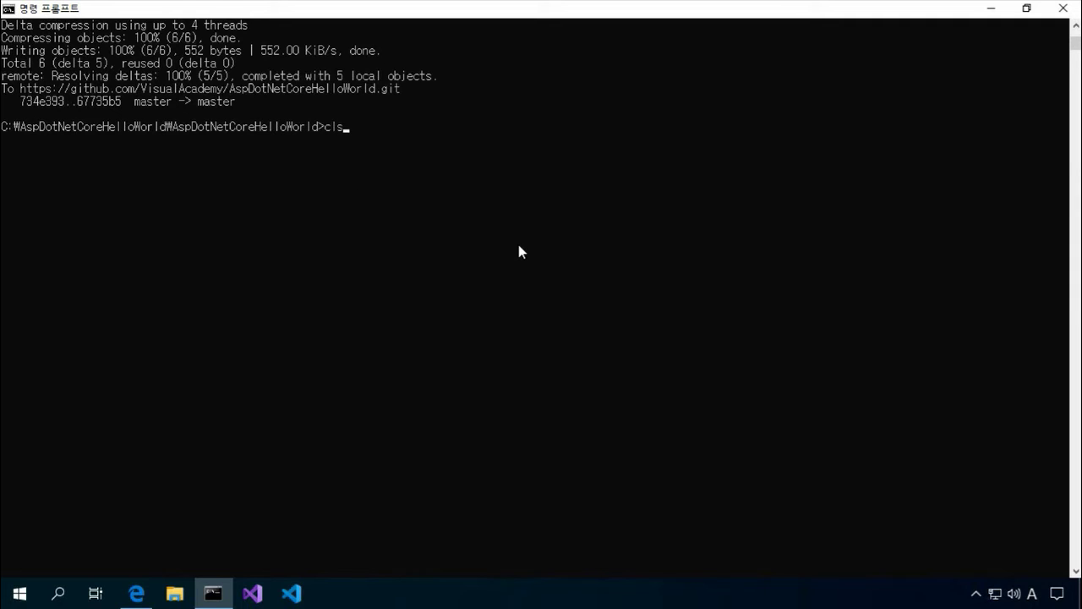
{"action": "key", "text": "Return"}
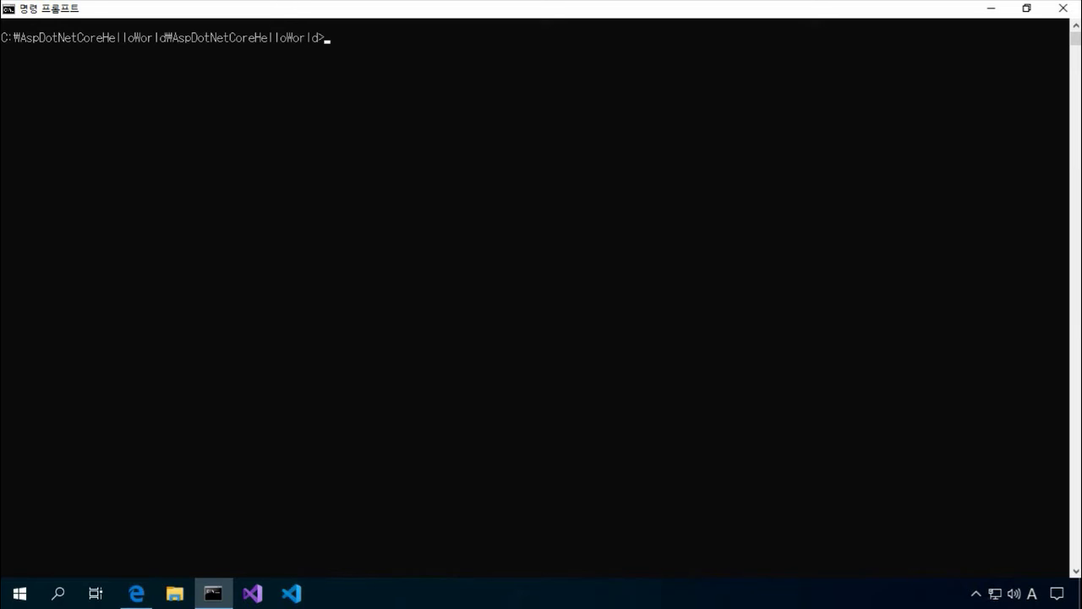
{"action": "left_click", "coordinate": [587, 398]}
{"action": "key", "text": "Up"}
{"action": "key", "text": "Up"}
{"action": "key", "text": "Up"}
{"action": "key", "text": "Up"}
{"action": "key", "text": "Up"}
{"action": "key", "text": "Up"}
{"action": "key", "text": "Up"}
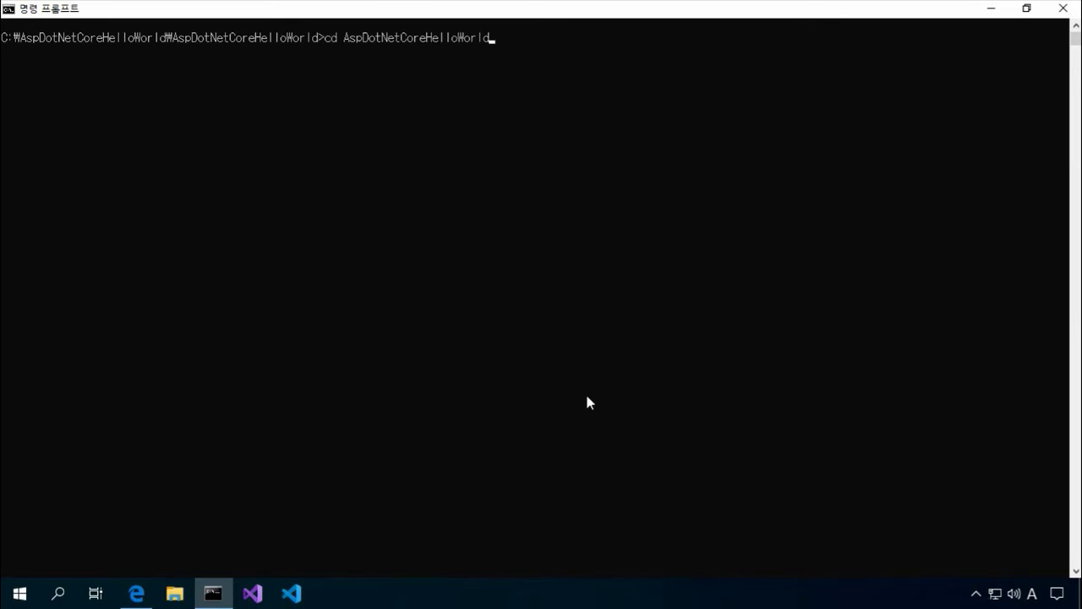
{"action": "key", "text": "Up"}
{"action": "key", "text": "Down"}
{"action": "key", "text": "Down"}
{"action": "key", "text": "Down"}
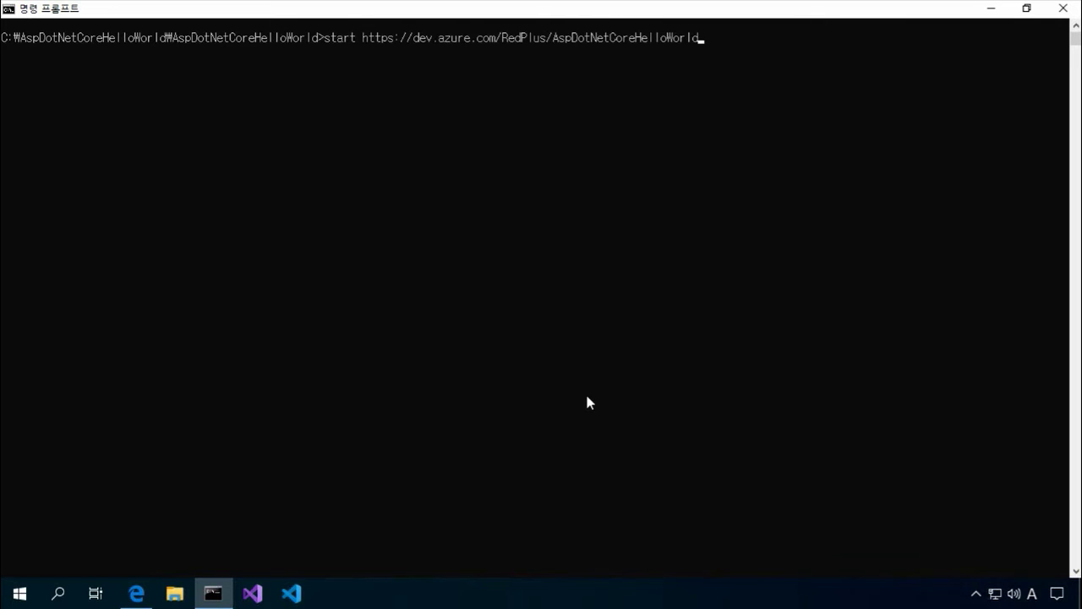
{"action": "key", "text": "Down"}
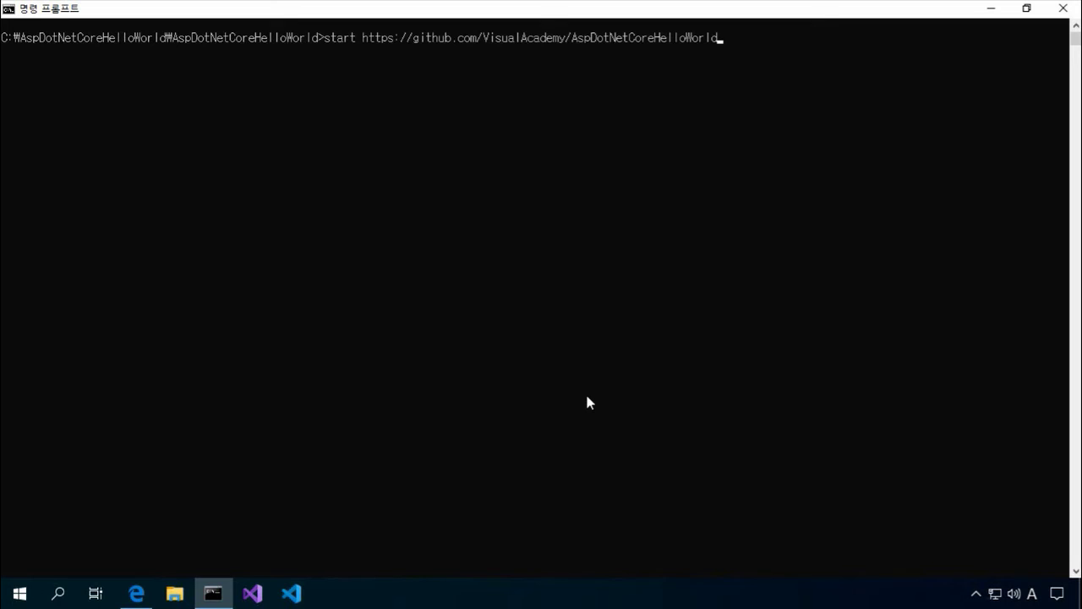
{"action": "key", "text": "Return"}
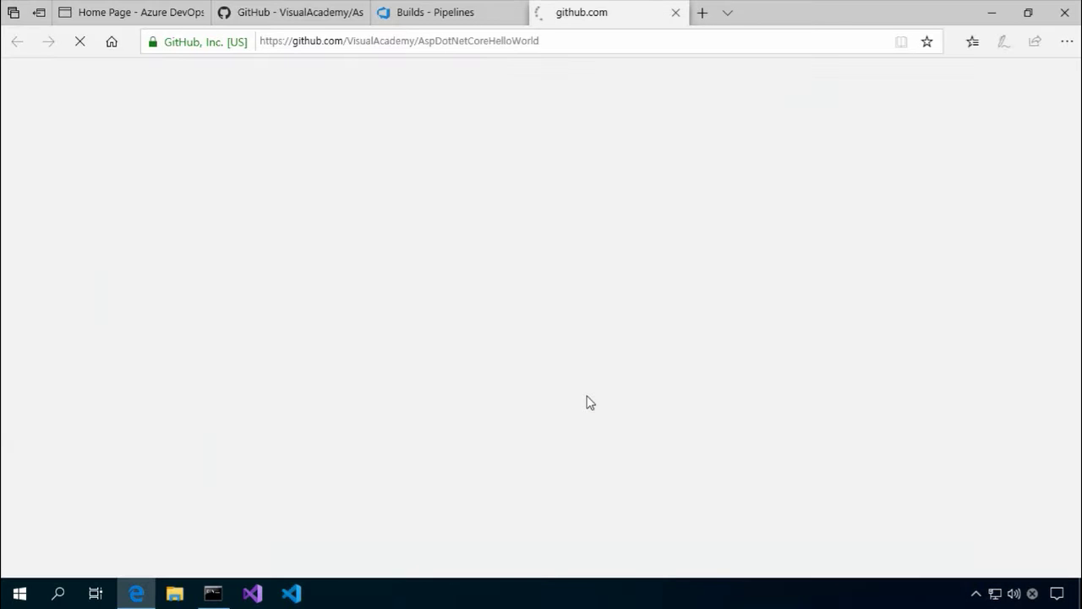
{"action": "scroll", "coordinate": [592, 448], "scroll_direction": "down", "scroll_amount": 1}
{"action": "scroll", "coordinate": [592, 448], "scroll_direction": "down", "scroll_amount": 1}
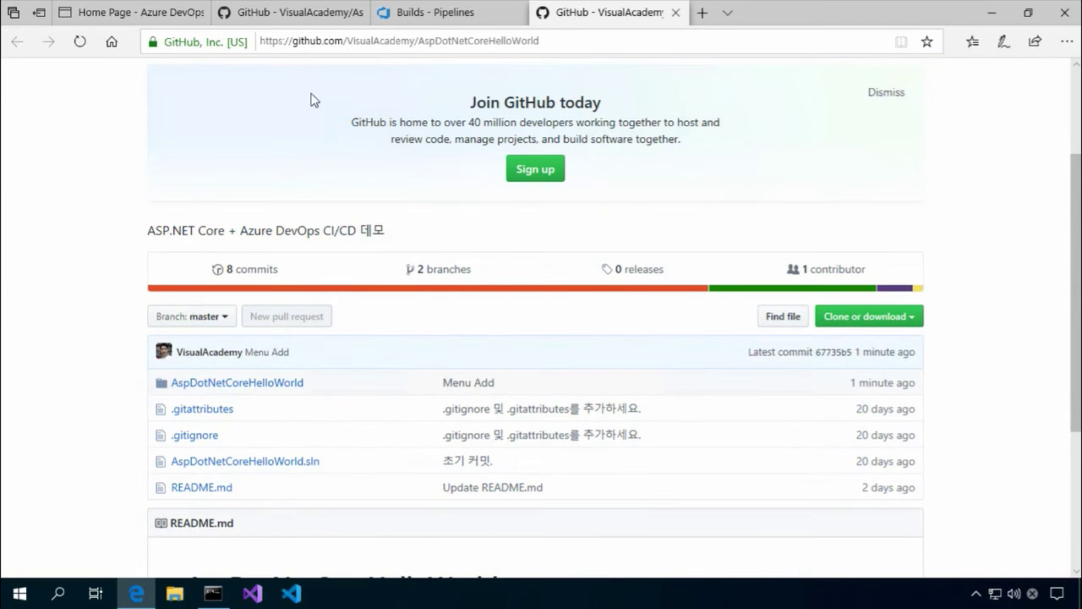
Step: Load the new build into the Azure DevOps build history and place the newly opened GitHub page before Builds in the browser
{"action": "left_click", "coordinate": [410, 20]}
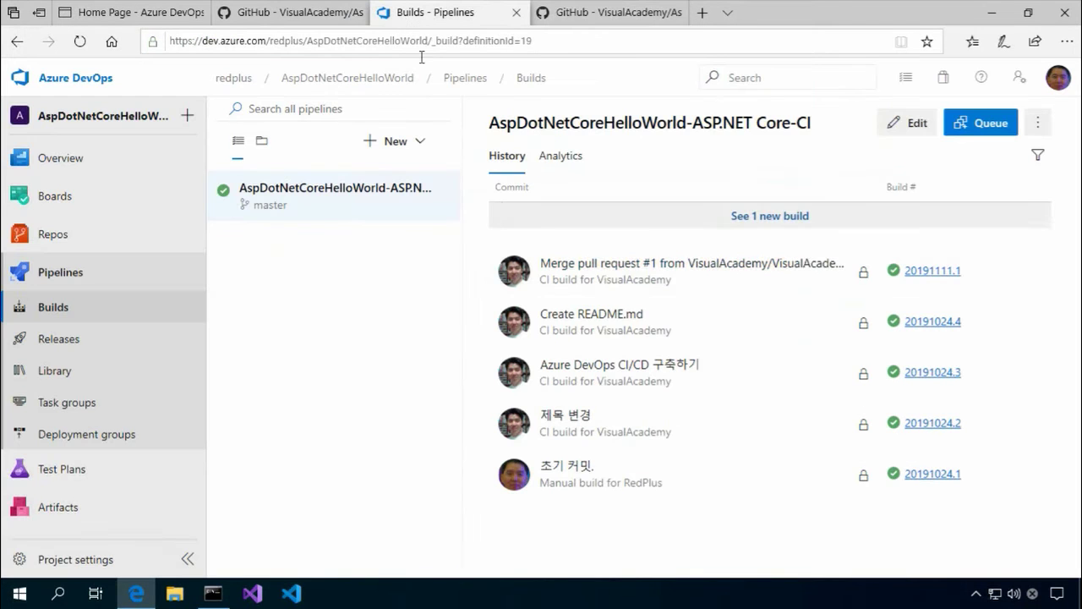
{"action": "left_click", "coordinate": [785, 227]}
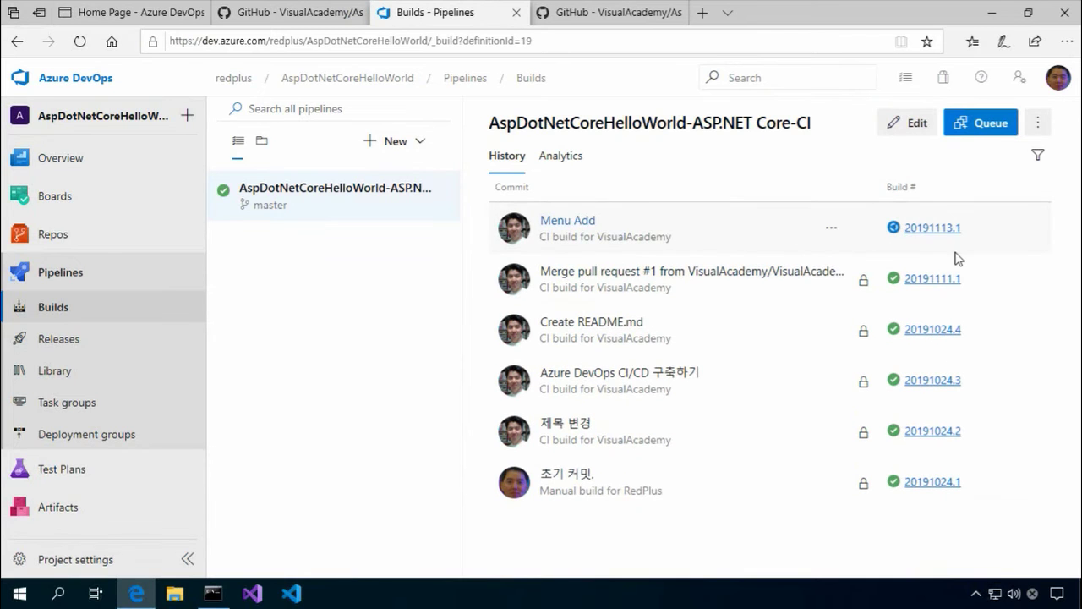
{"action": "left_click", "coordinate": [609, 23]}
{"action": "mouse_move", "coordinate": [525, 28]}
{"action": "left_mouse_down"}
{"action": "mouse_move", "coordinate": [487, 25]}
{"action": "mouse_move", "coordinate": [521, 27]}
{"action": "left_mouse_up"}
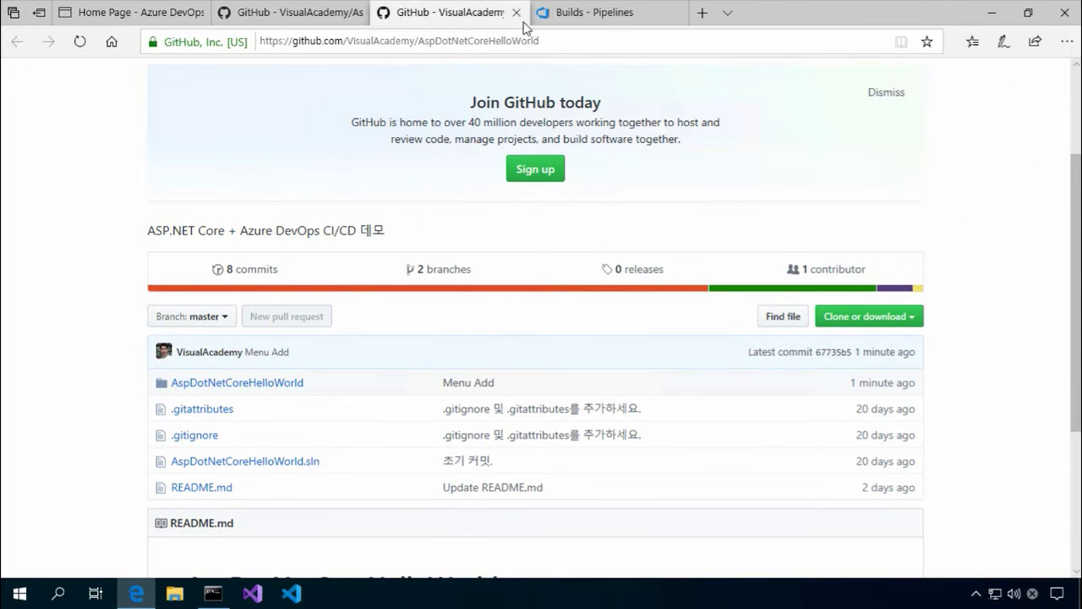
{"action": "left_click", "coordinate": [578, 23]}
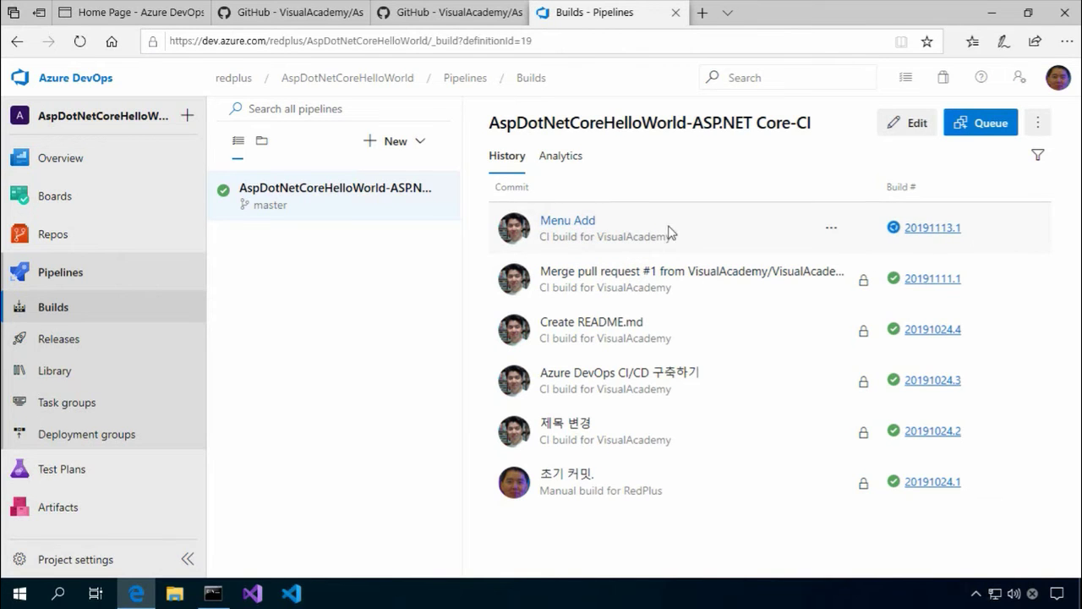
Step: Open the running Menu Add build and follow the progress of its agent job logs, glancing at the summary
{"action": "left_click", "coordinate": [590, 230]}
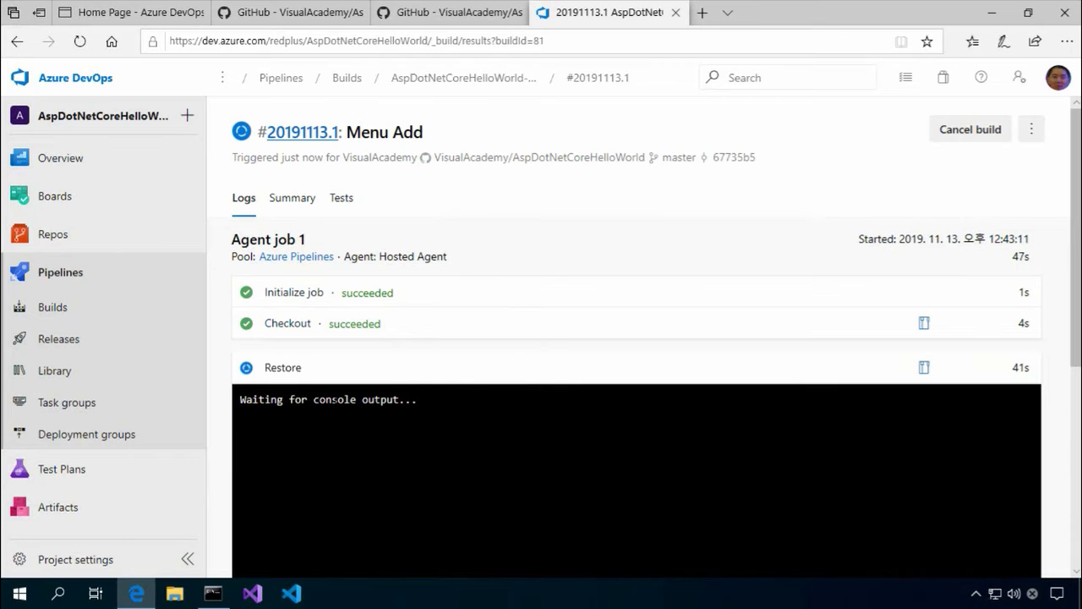
{"action": "scroll", "coordinate": [464, 407], "scroll_direction": "down", "scroll_amount": 2}
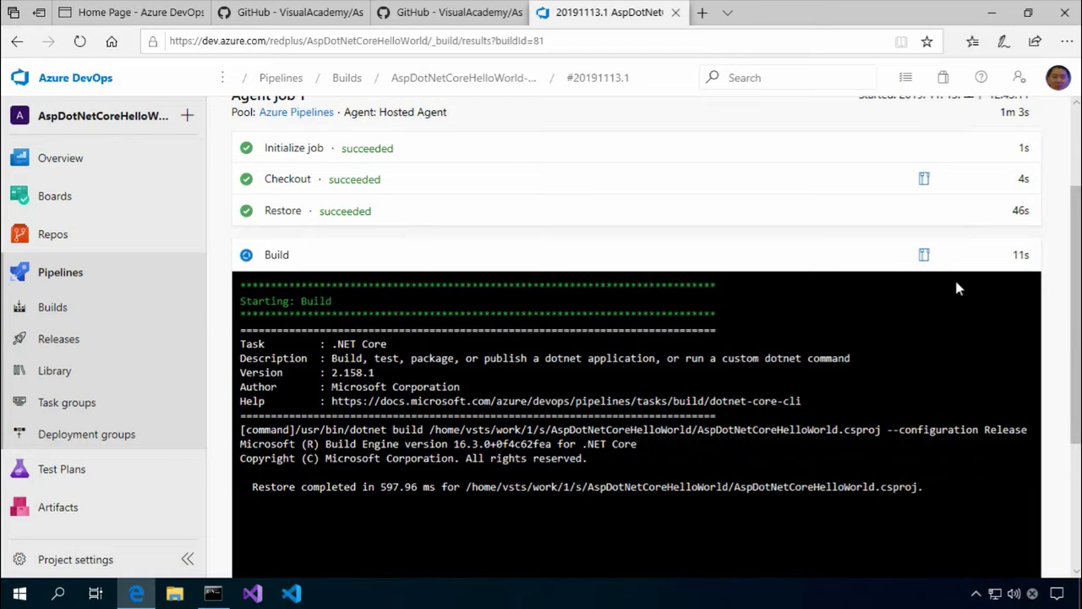
{"action": "scroll", "coordinate": [405, 229], "scroll_direction": "up", "scroll_amount": 2}
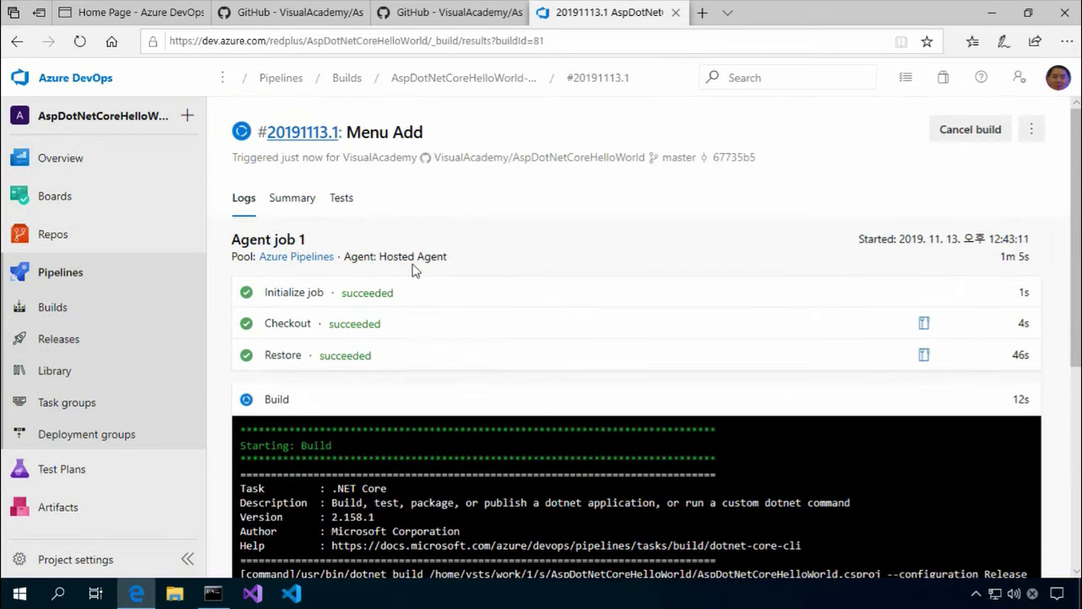
{"action": "left_click", "coordinate": [287, 201]}
{"action": "left_click", "coordinate": [247, 203]}
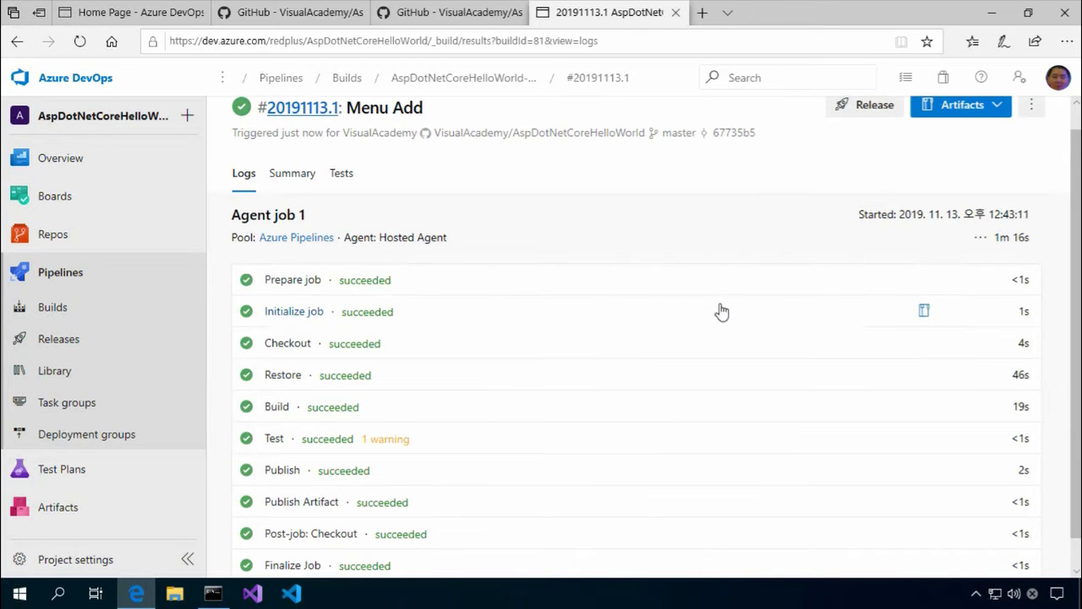
Step: Show the project's releases, reload the list, and examine the Stage 1 deployment logs of the newest release
{"action": "left_click", "coordinate": [124, 346]}
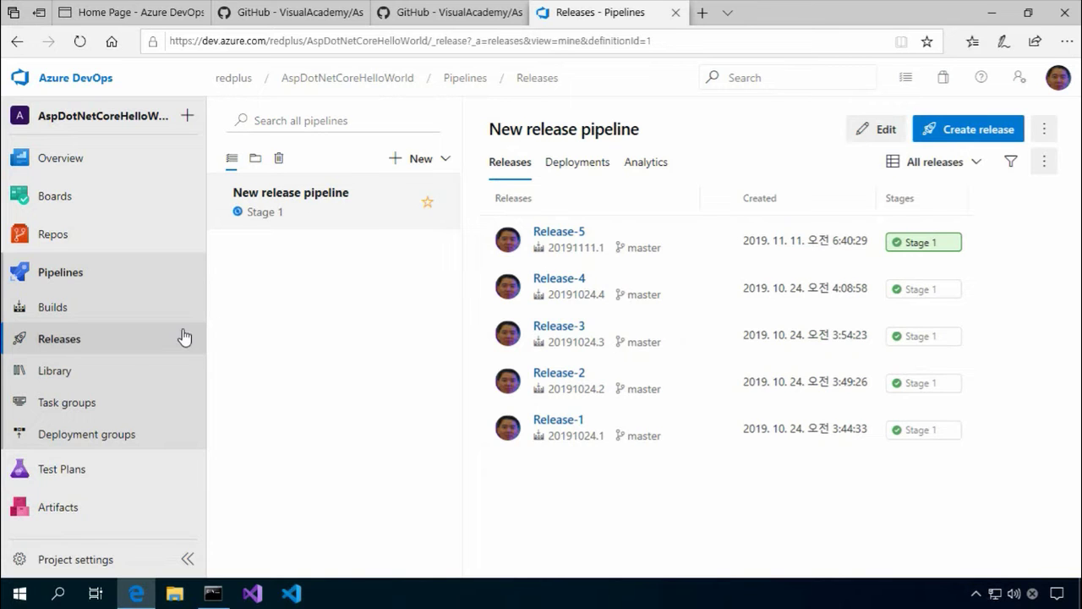
{"action": "left_click", "coordinate": [133, 342]}
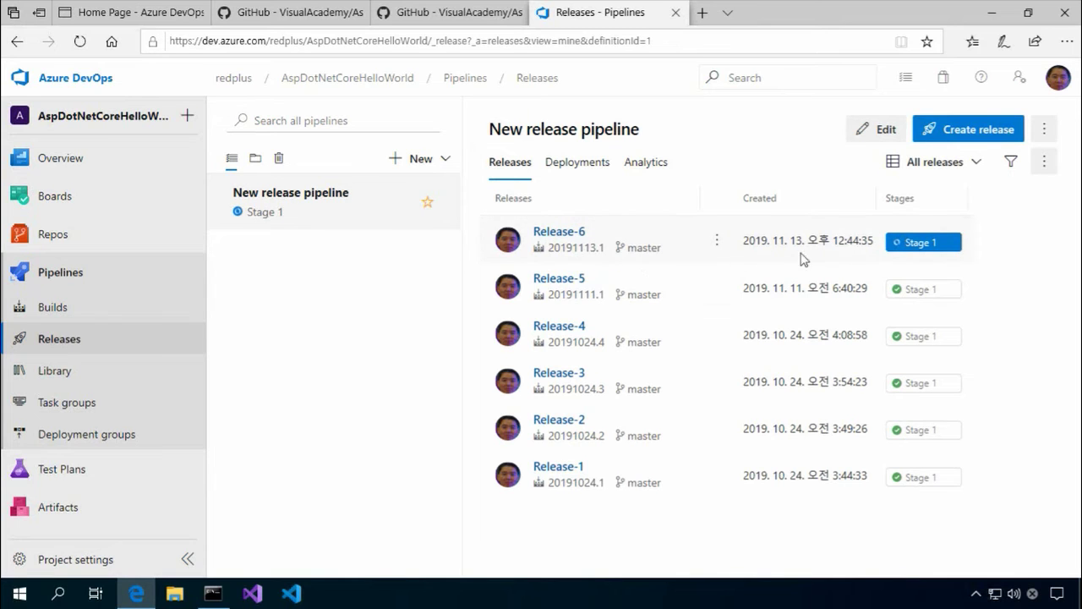
{"action": "left_click", "coordinate": [938, 253]}
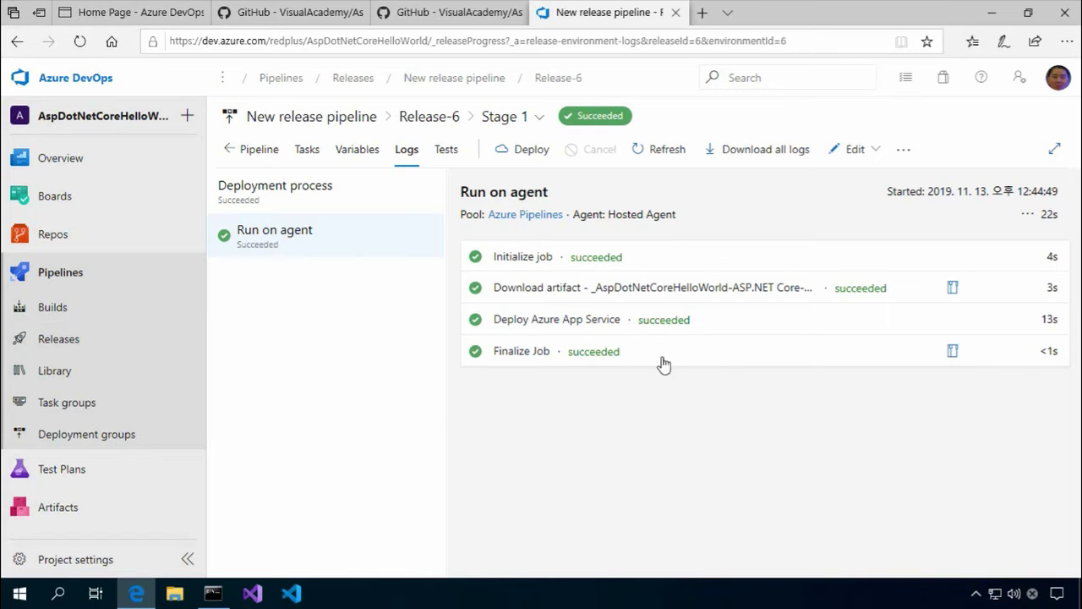
{"action": "left_click", "coordinate": [213, 592]}
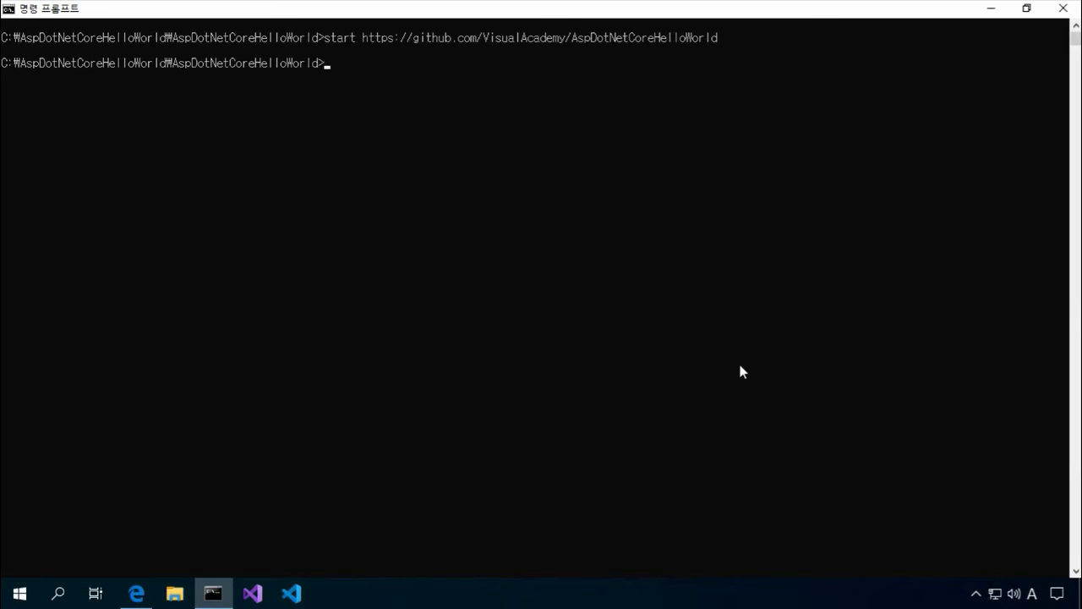
{"action": "key", "text": "Up"}
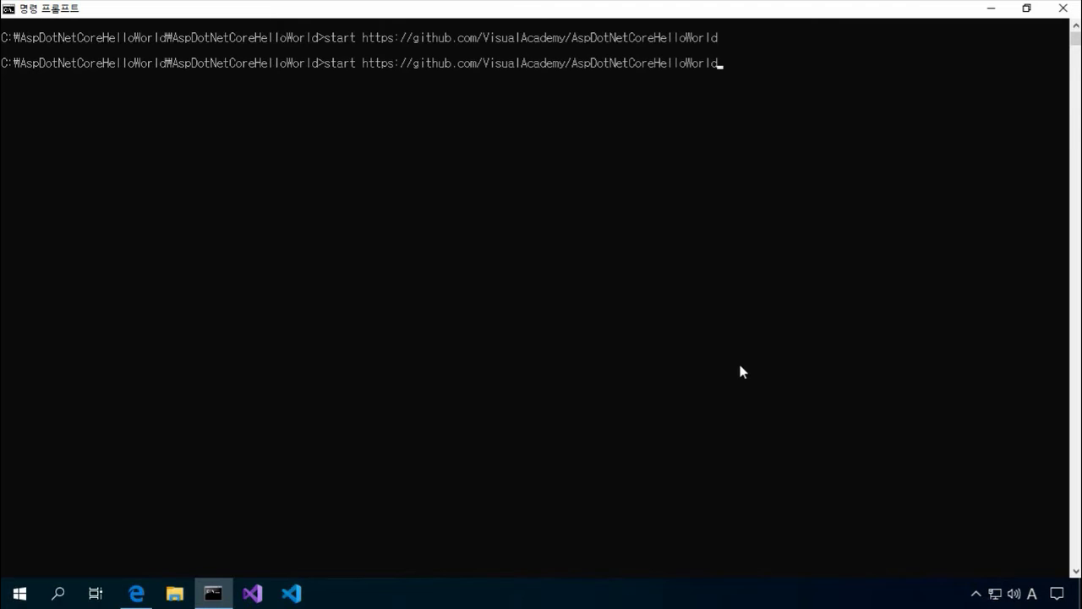
{"action": "key", "text": "Up"}
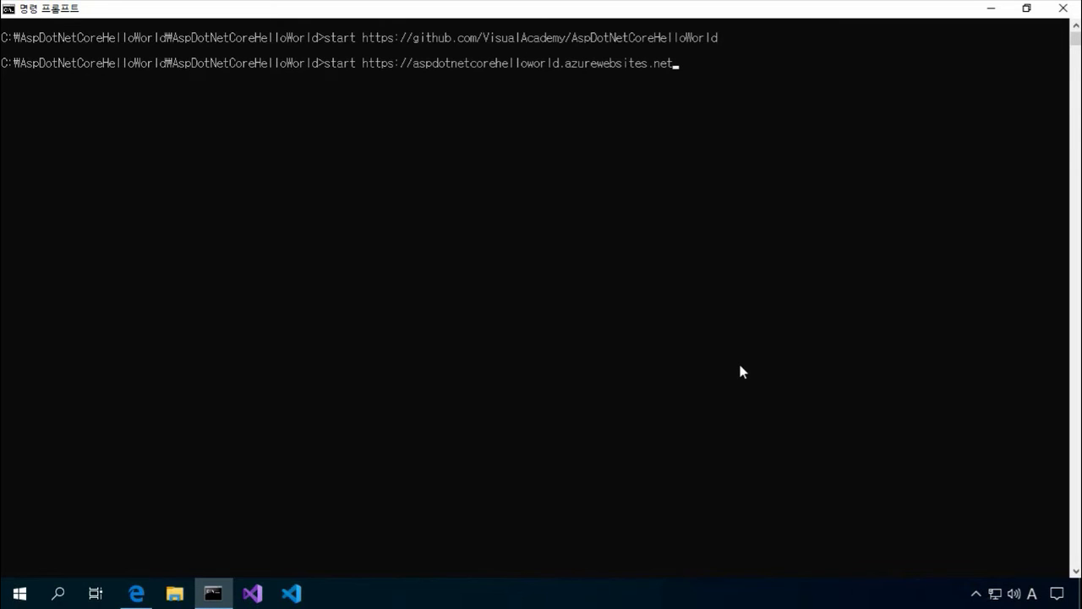
{"action": "key", "text": "Return"}
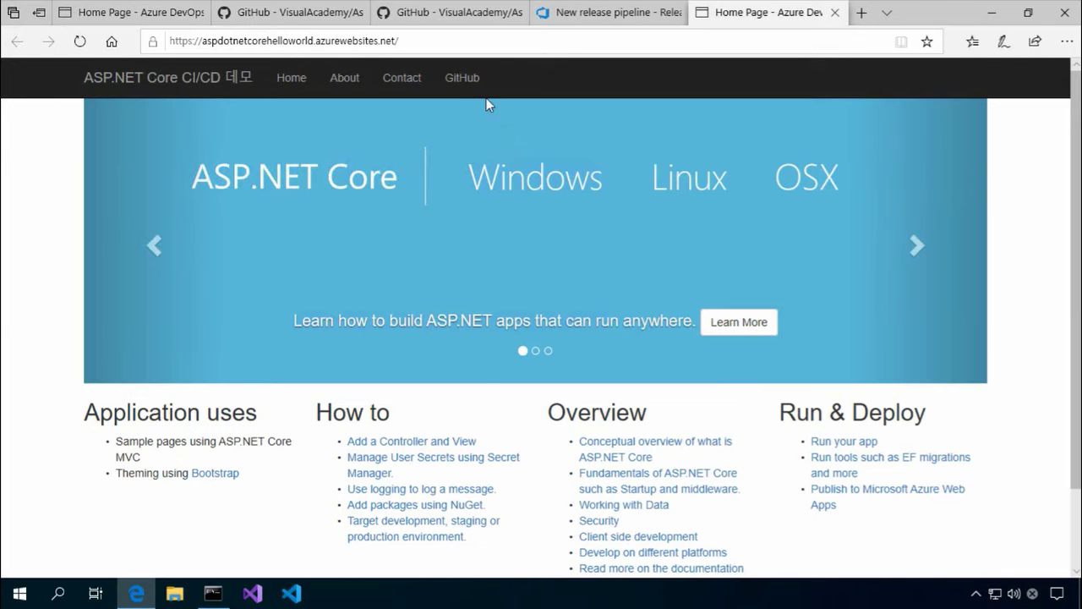
Step: Compare the site's navigation menu before and after deployment, and the GitHub repository page before and after the Menu Add commit
{"action": "left_click", "coordinate": [138, 22]}
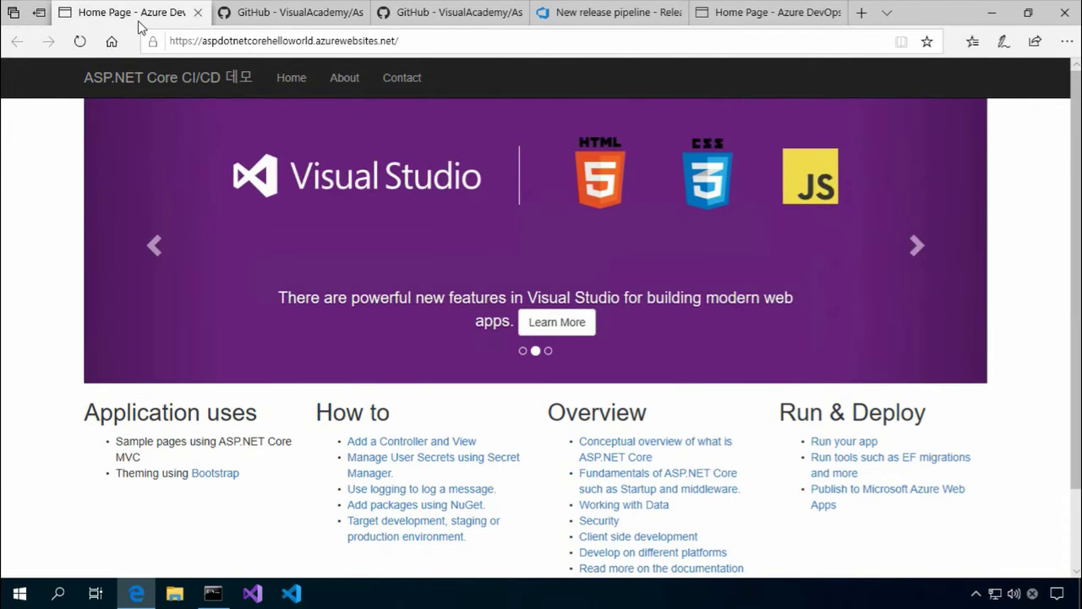
{"action": "left_click", "coordinate": [296, 83]}
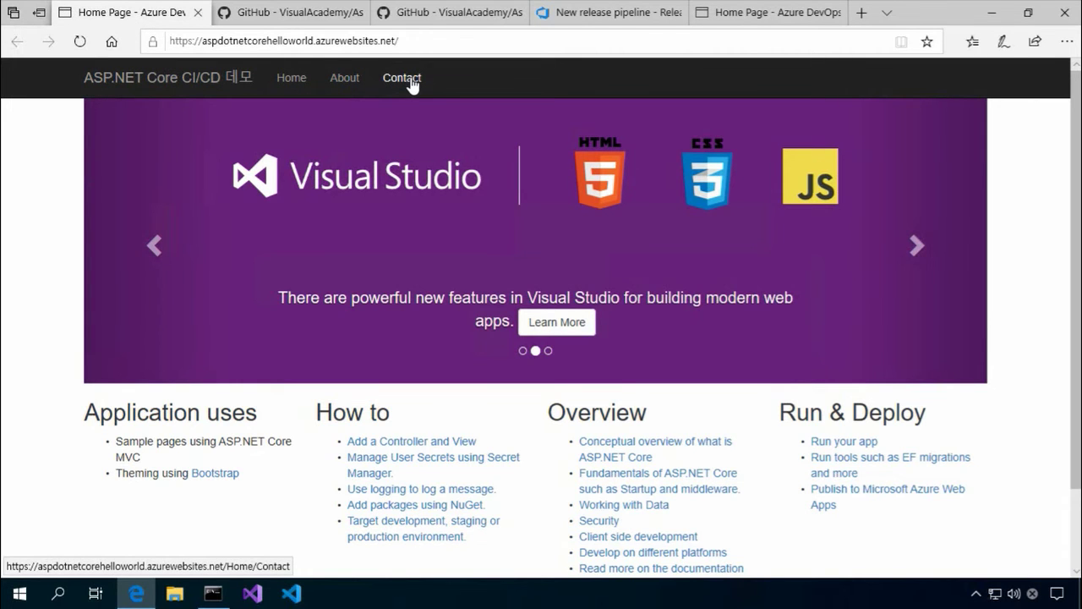
{"action": "left_click", "coordinate": [761, 13]}
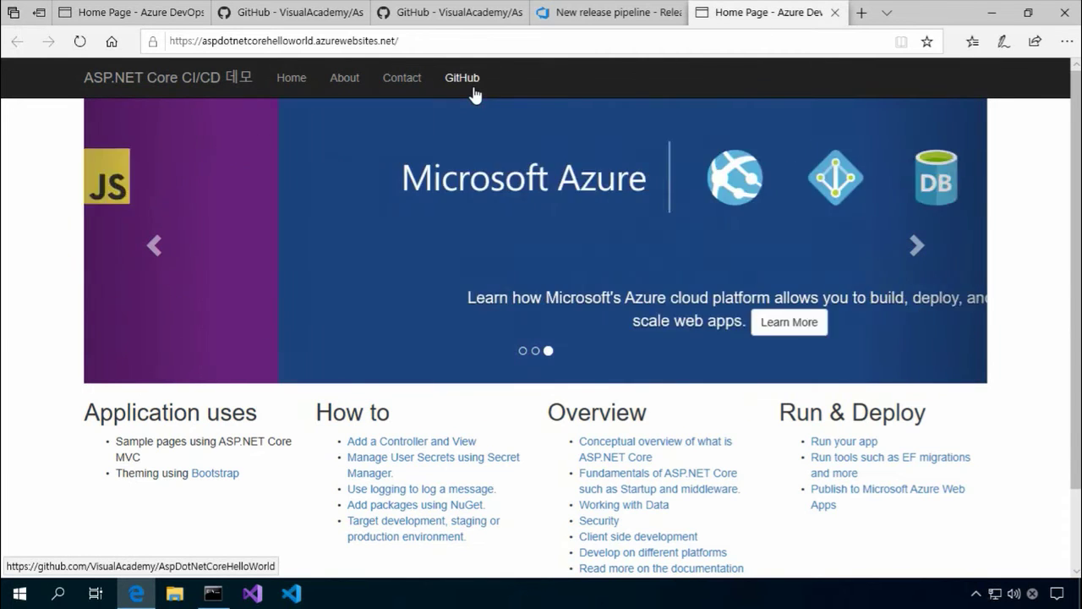
{"action": "left_click", "coordinate": [126, 13]}
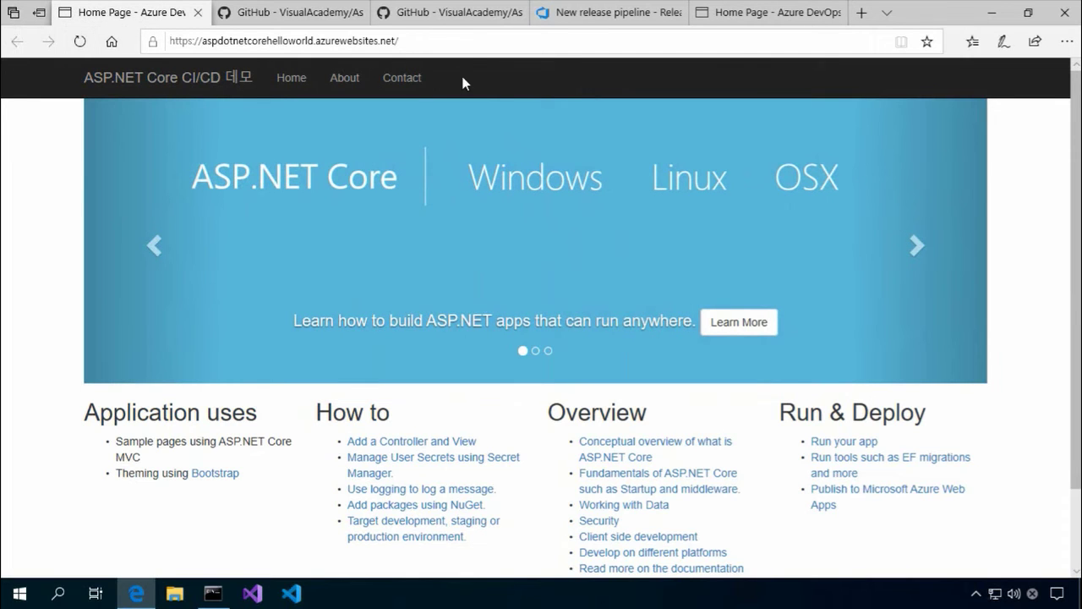
{"action": "left_click", "coordinate": [314, 17]}
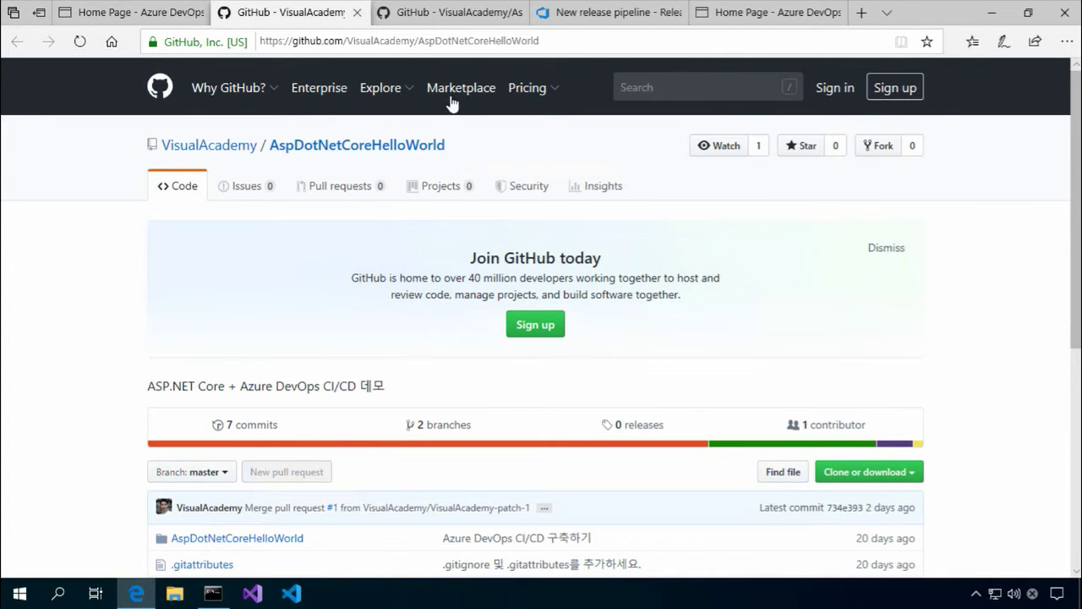
{"action": "left_click", "coordinate": [456, 22]}
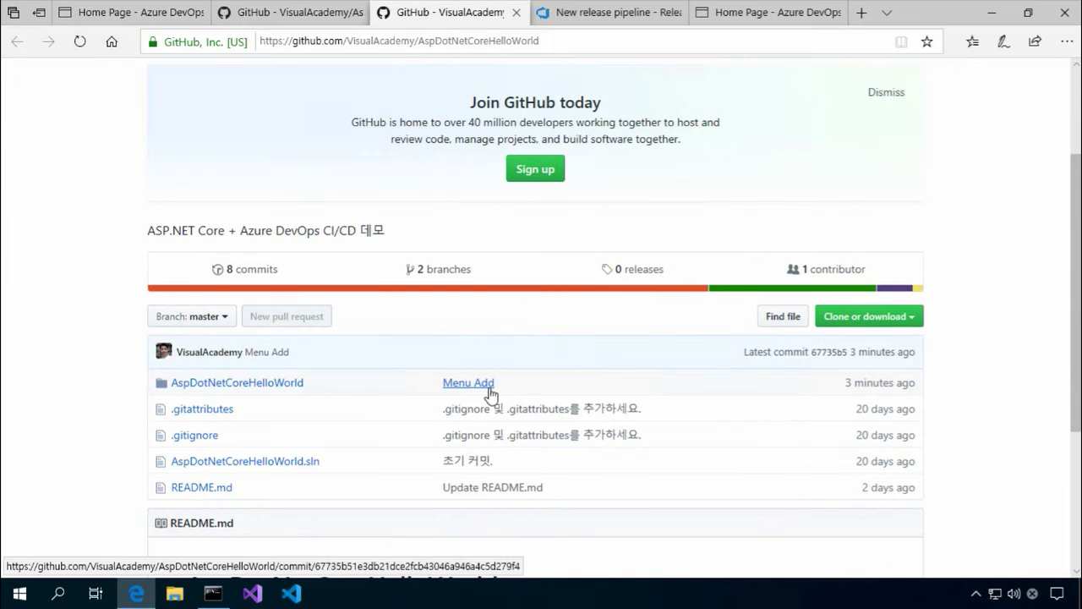
Step: Return to the Azure DevOps builds, reopen the Menu Add build, and review its completed job logs and its summary of deployments and changes
{"action": "left_click", "coordinate": [615, 25]}
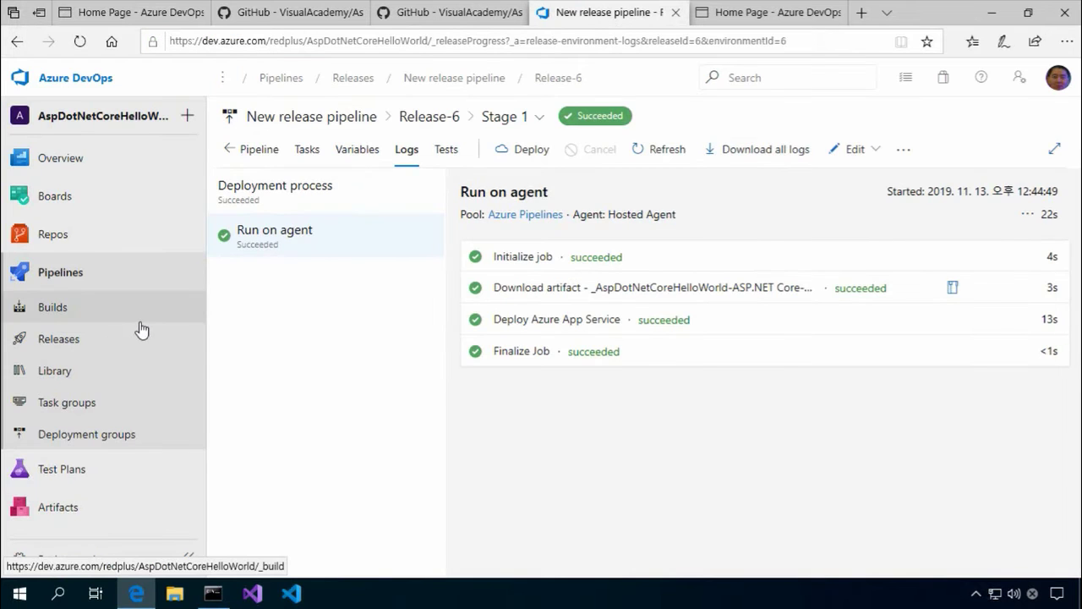
{"action": "left_click", "coordinate": [110, 321]}
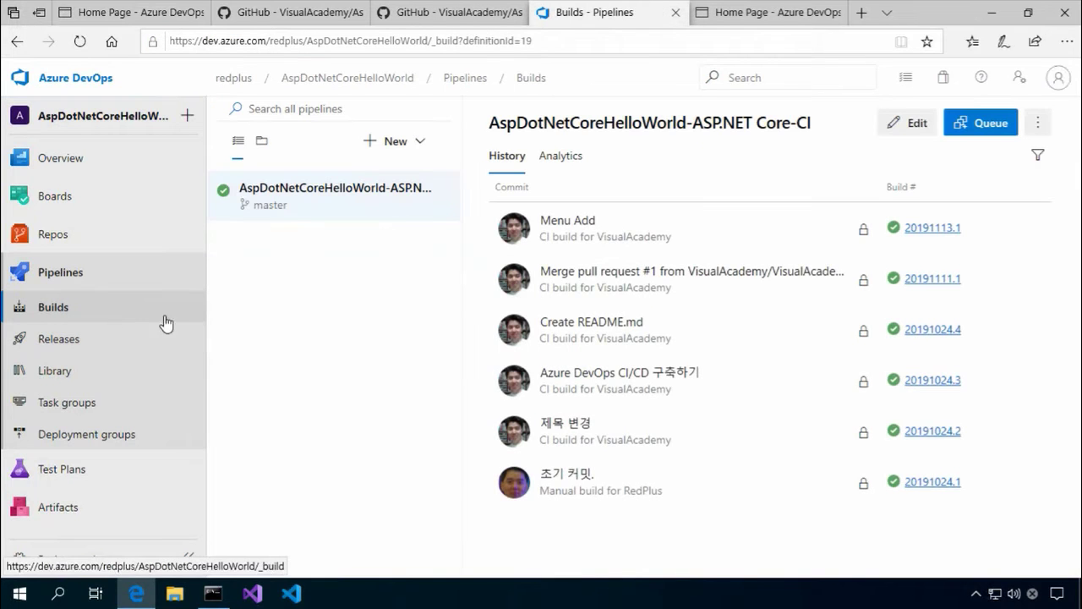
{"action": "left_click", "coordinate": [566, 222]}
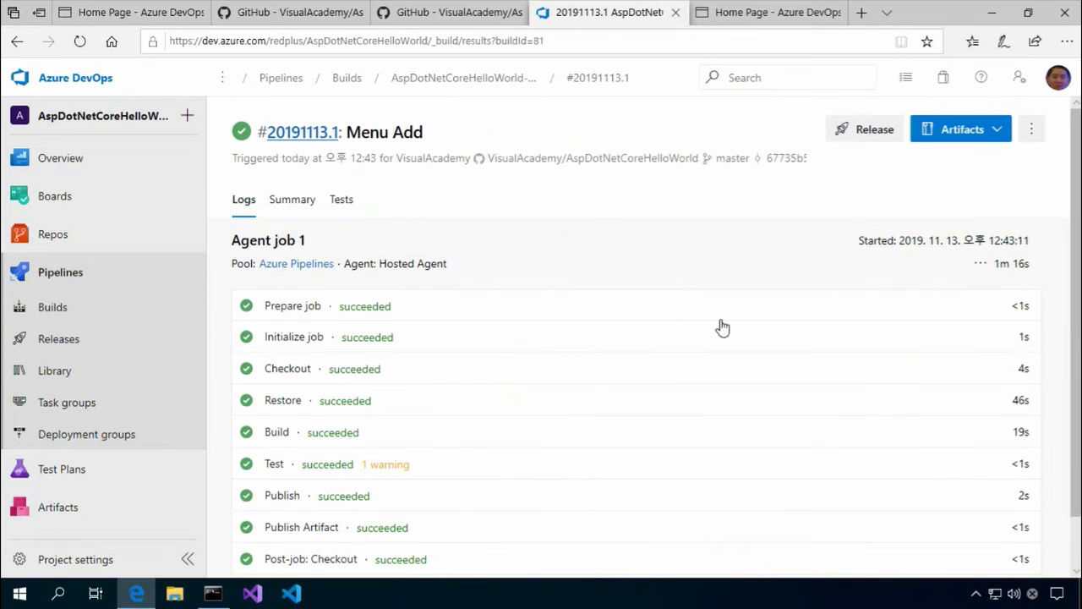
{"action": "scroll", "coordinate": [427, 317], "scroll_direction": "down", "scroll_amount": 1}
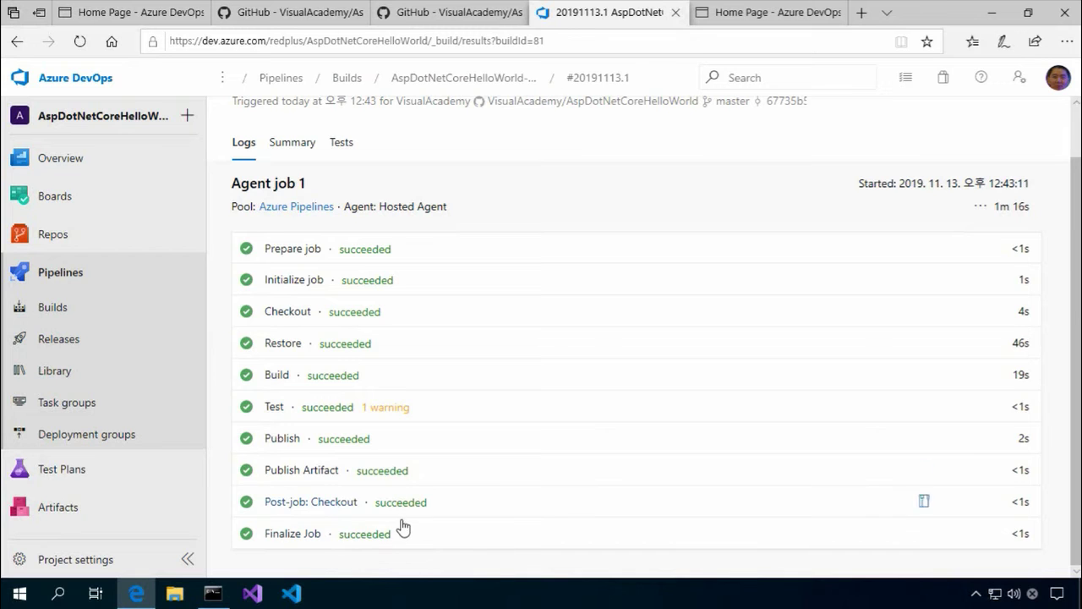
{"action": "scroll", "coordinate": [372, 405], "scroll_direction": "up", "scroll_amount": 1}
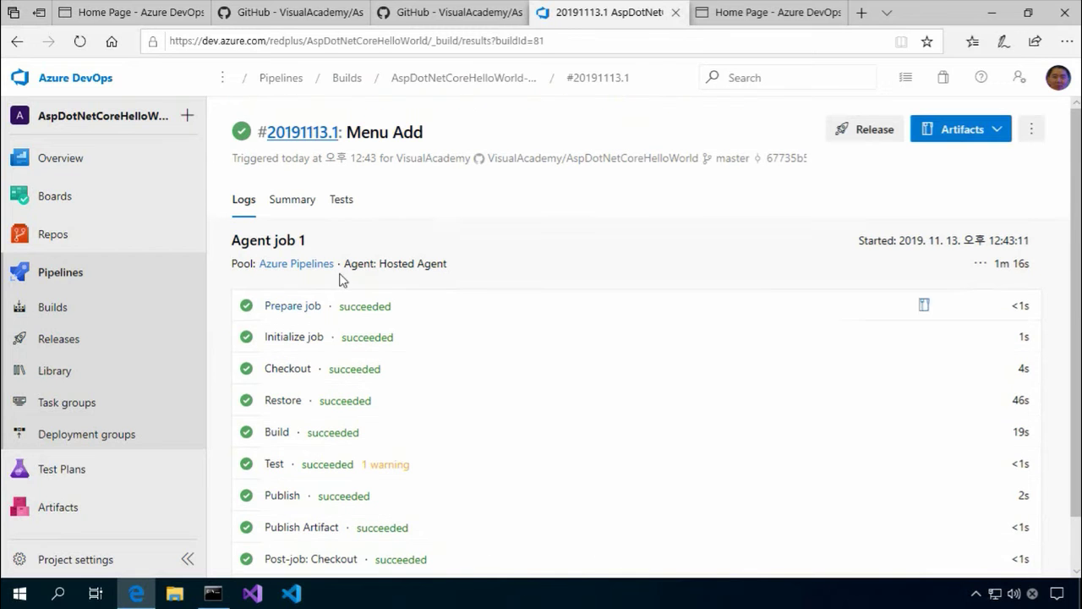
{"action": "left_click", "coordinate": [306, 203]}
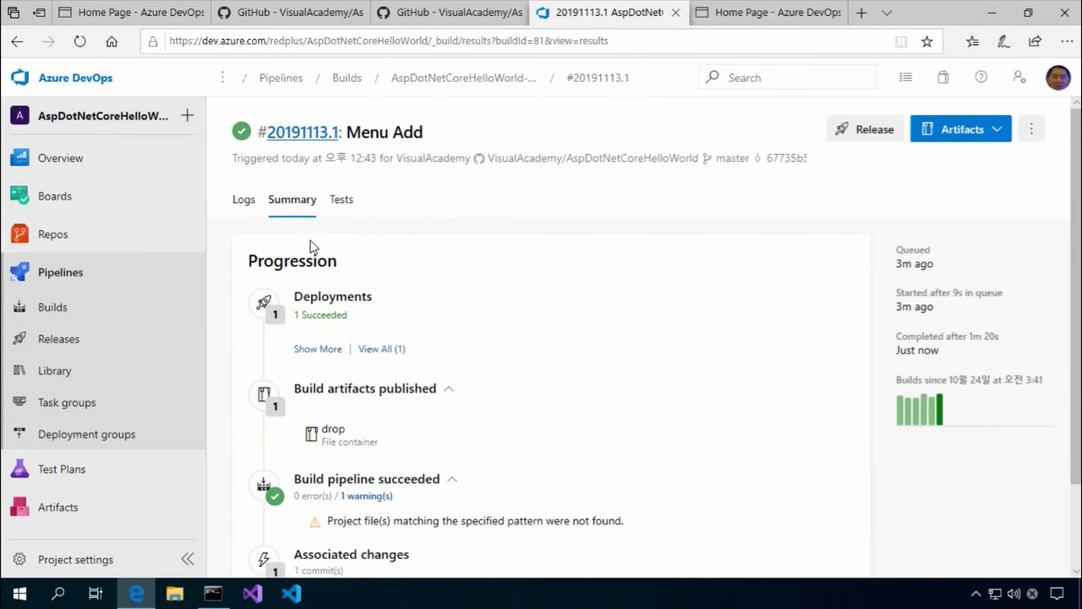
{"action": "scroll", "coordinate": [732, 294], "scroll_direction": "down", "scroll_amount": 1}
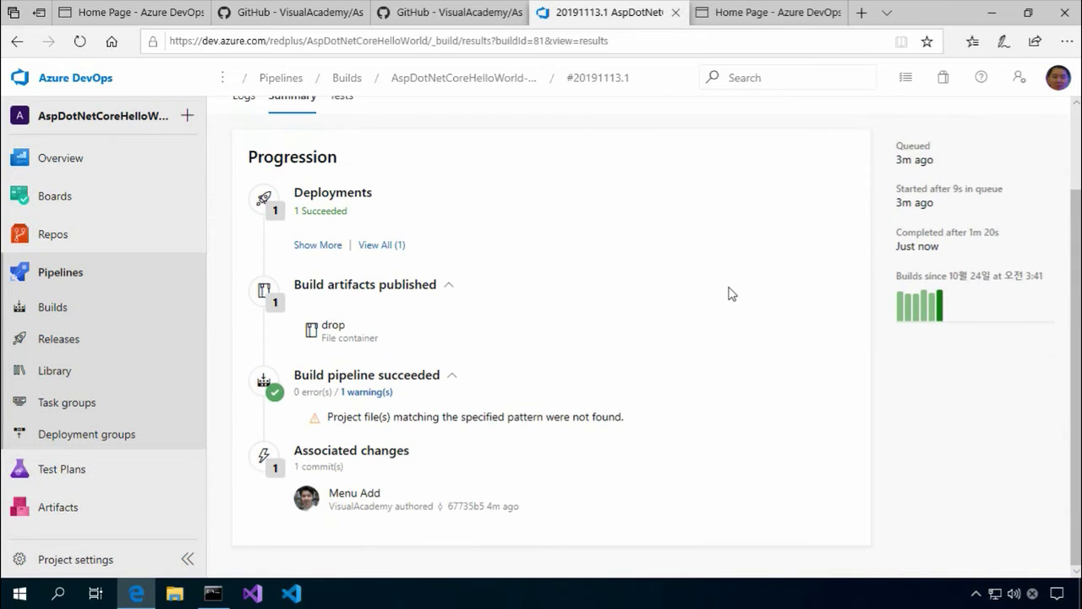
Step: Check the Menu Add build's test results, and read the detailed log of the Test task in Agent job 1
{"action": "scroll", "coordinate": [731, 293], "scroll_direction": "up", "scroll_amount": 1}
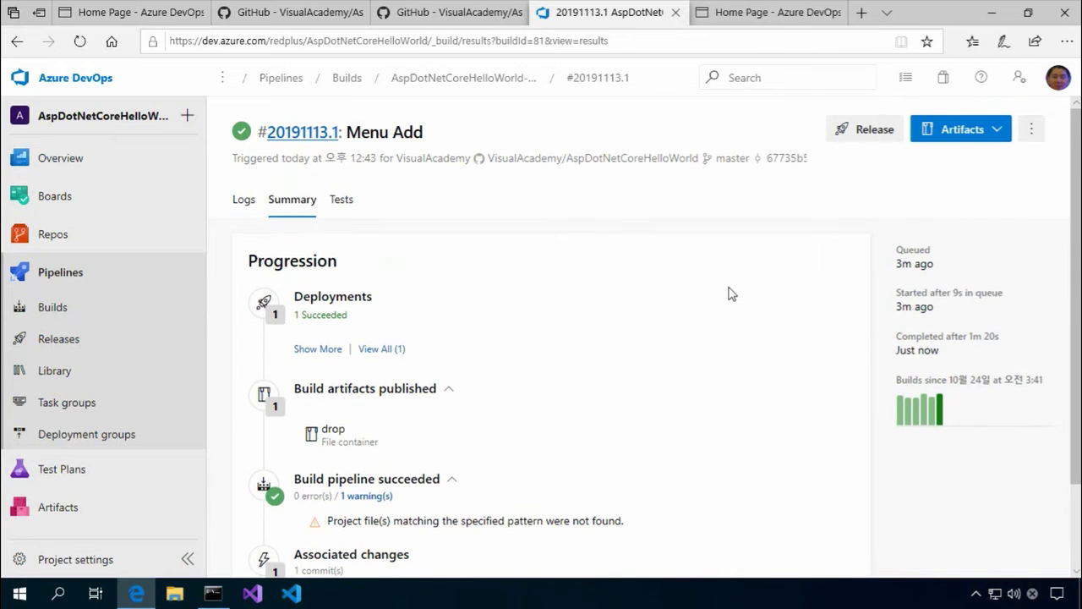
{"action": "left_click", "coordinate": [342, 213]}
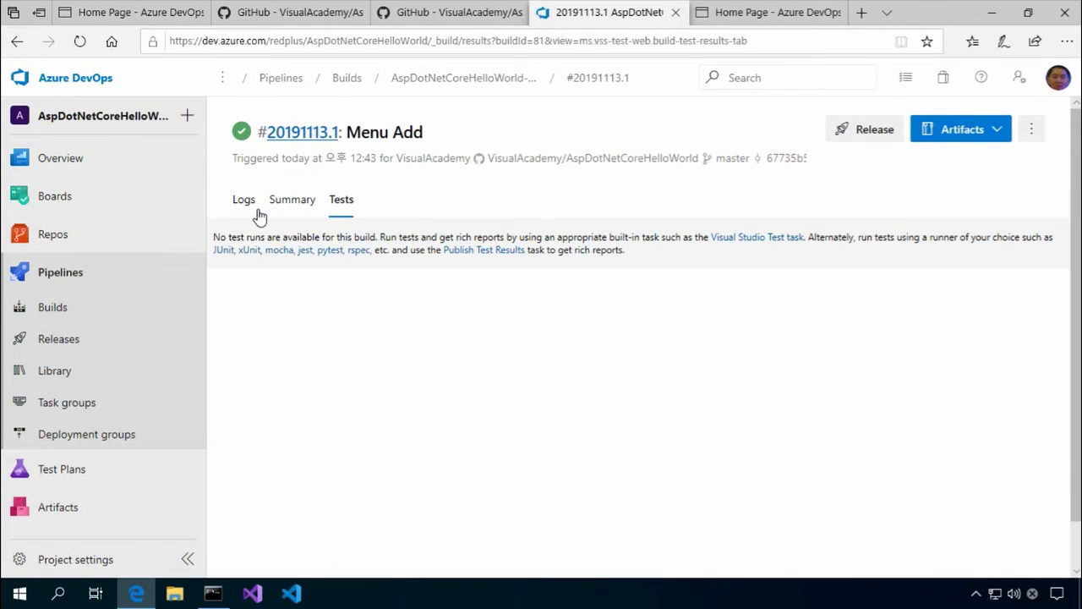
{"action": "left_click", "coordinate": [257, 211]}
{"action": "scroll", "coordinate": [659, 351], "scroll_direction": "down", "scroll_amount": 1}
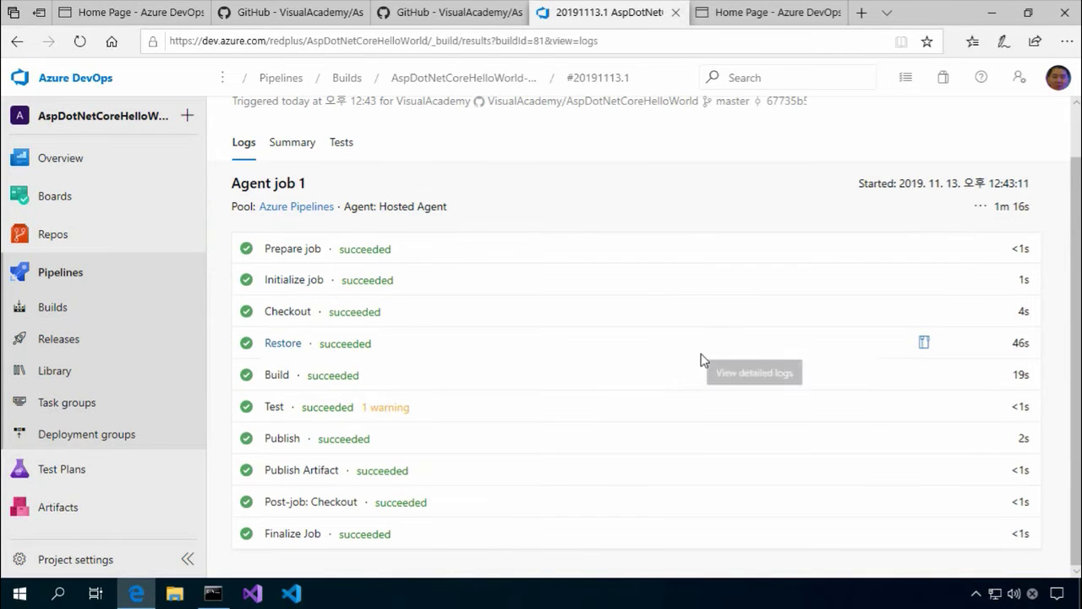
{"action": "left_click", "coordinate": [376, 409]}
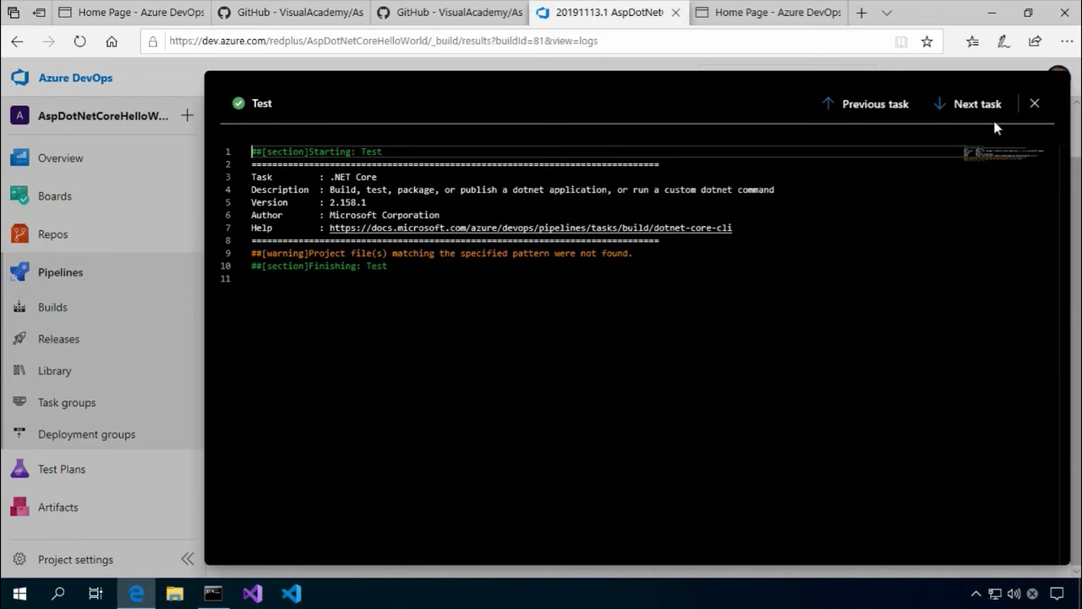
{"action": "left_click", "coordinate": [1034, 104]}
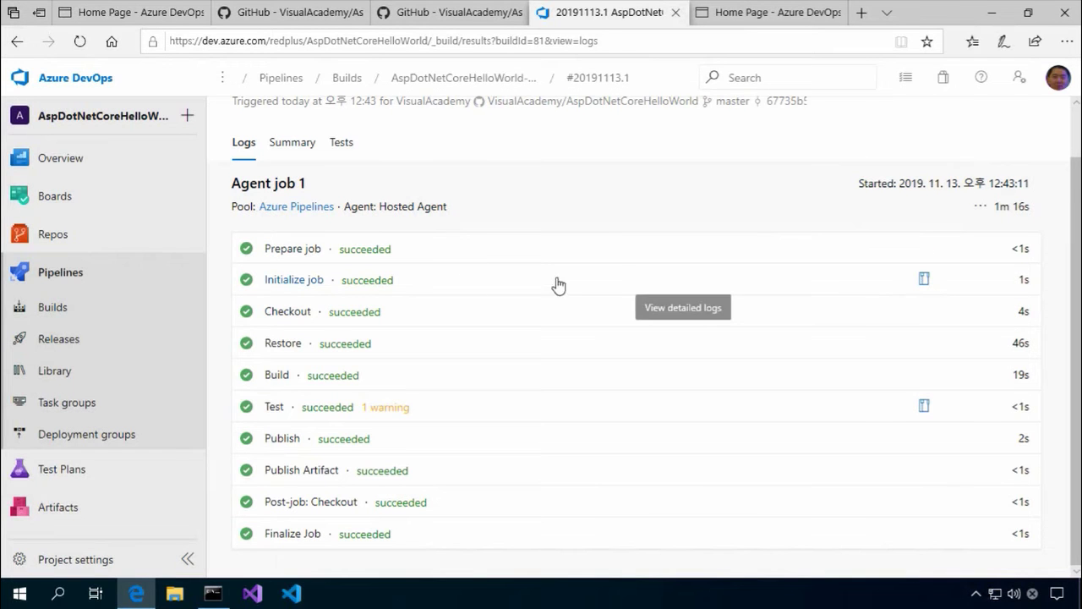
Step: Open Release-6 from the project's releases and review its change history
{"action": "left_click", "coordinate": [119, 338]}
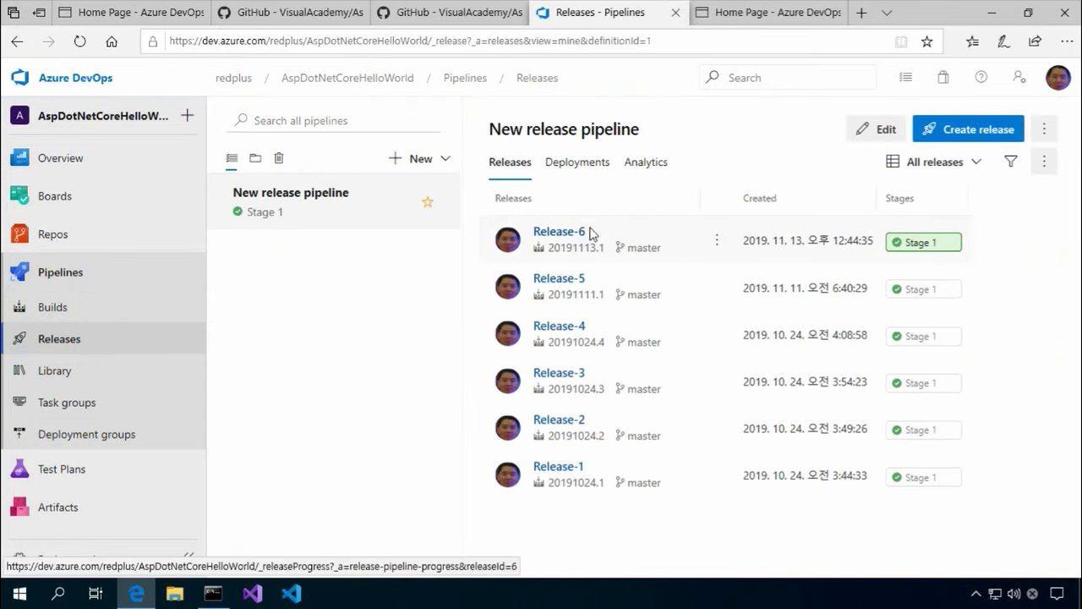
{"action": "left_click", "coordinate": [574, 237]}
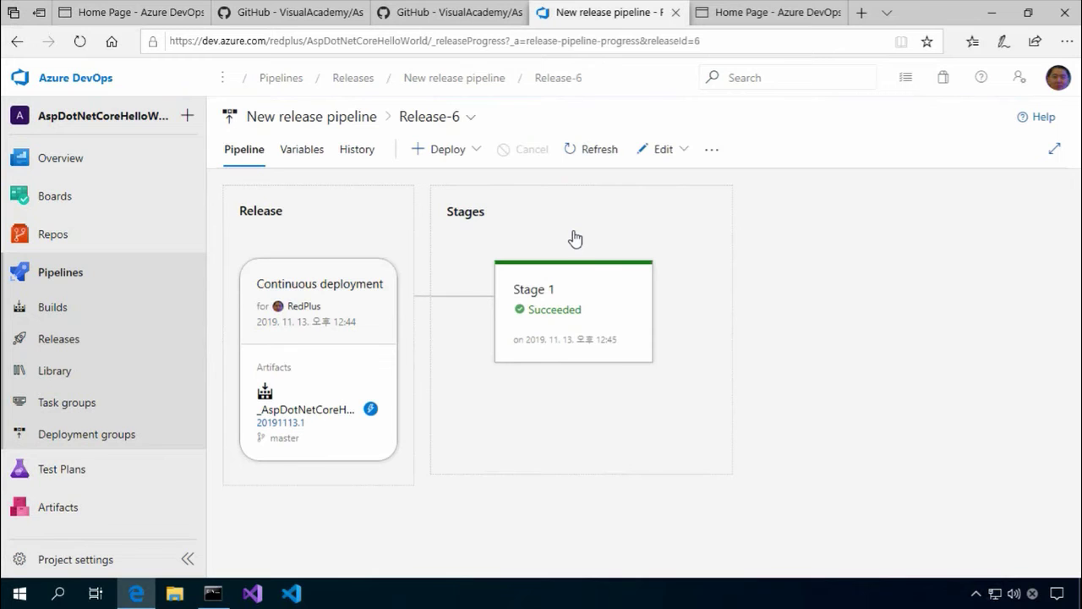
{"action": "left_click", "coordinate": [346, 154]}
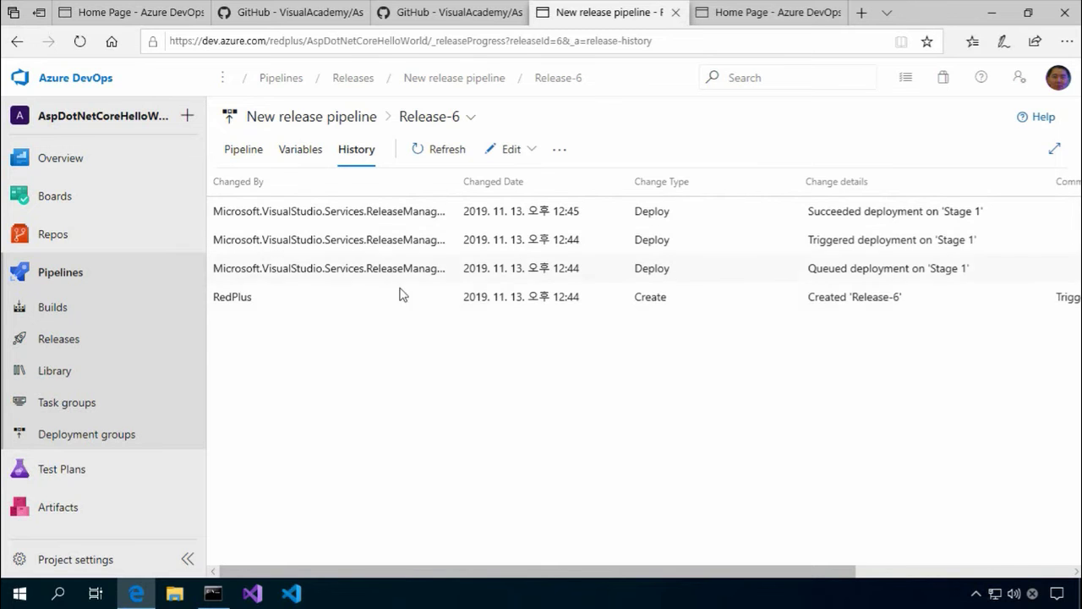
Step: Revisit the builds and releases lists, reopen Release-6, and read the Deploy Azure App Service log of Stage 1
{"action": "left_click", "coordinate": [108, 317]}
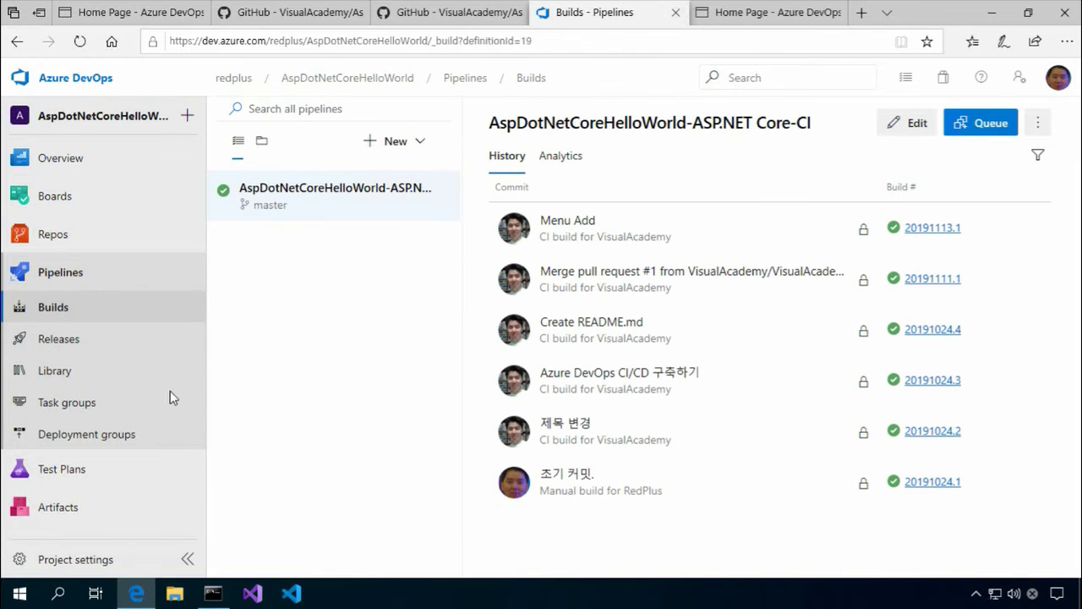
{"action": "left_click", "coordinate": [103, 348]}
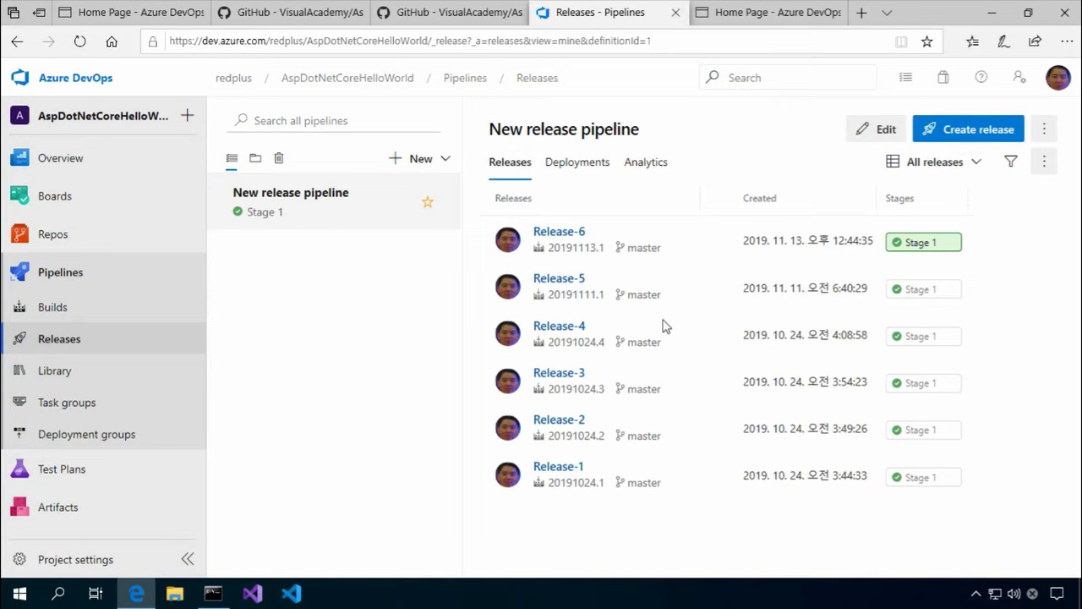
{"action": "left_click", "coordinate": [569, 235]}
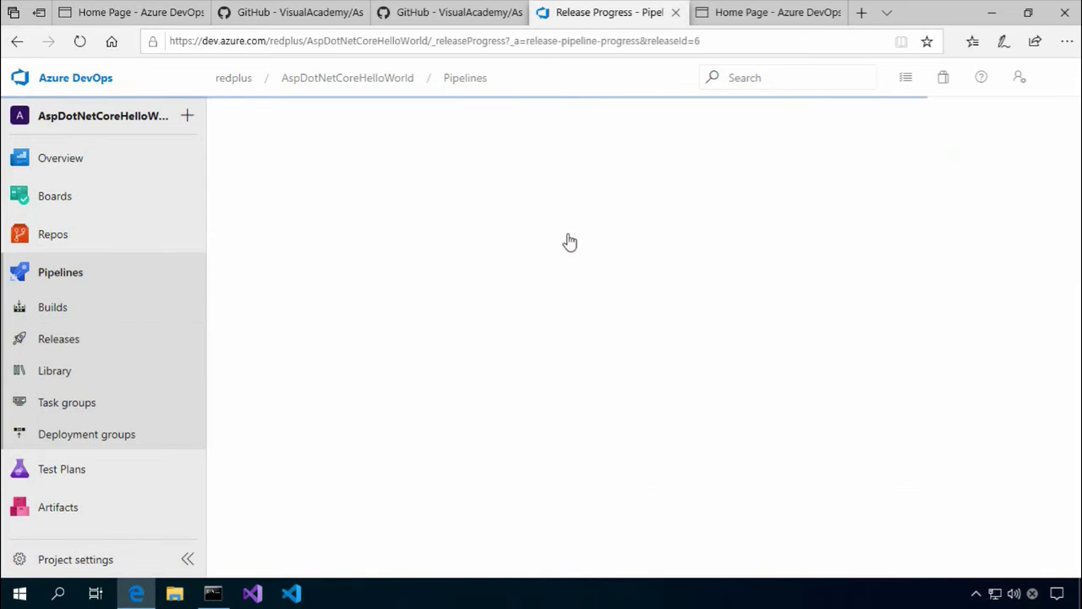
{"action": "mouse_move", "coordinate": [570, 355]}
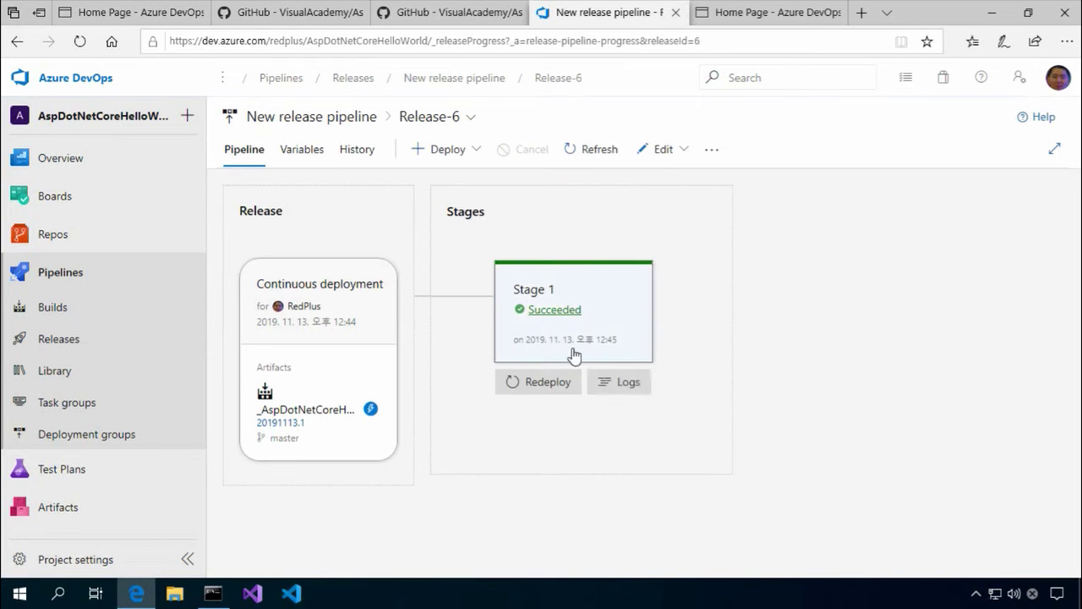
{"action": "left_click", "coordinate": [647, 388]}
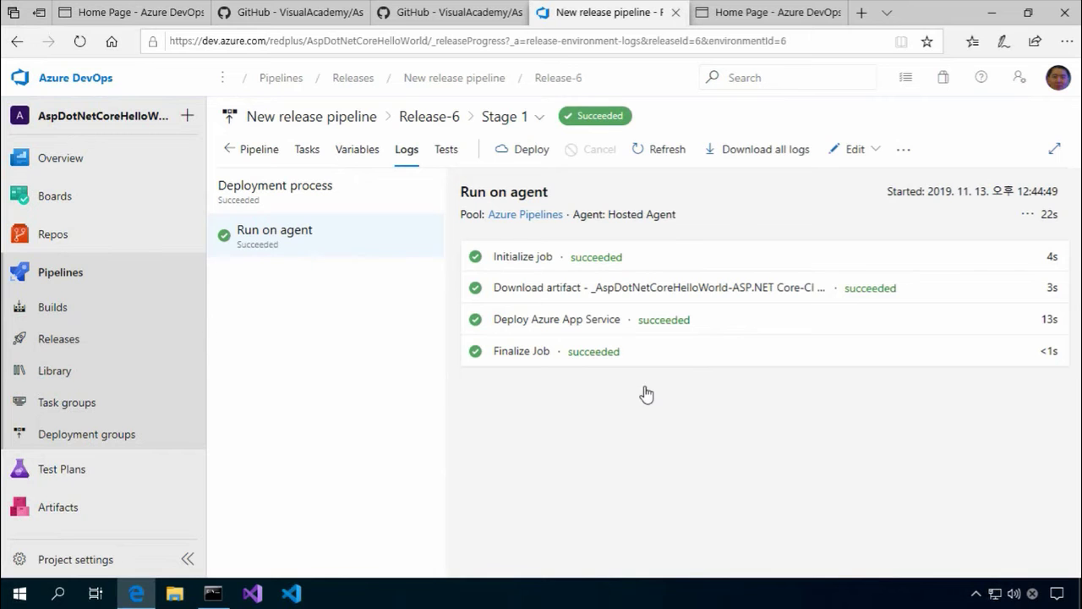
{"action": "left_click", "coordinate": [725, 331]}
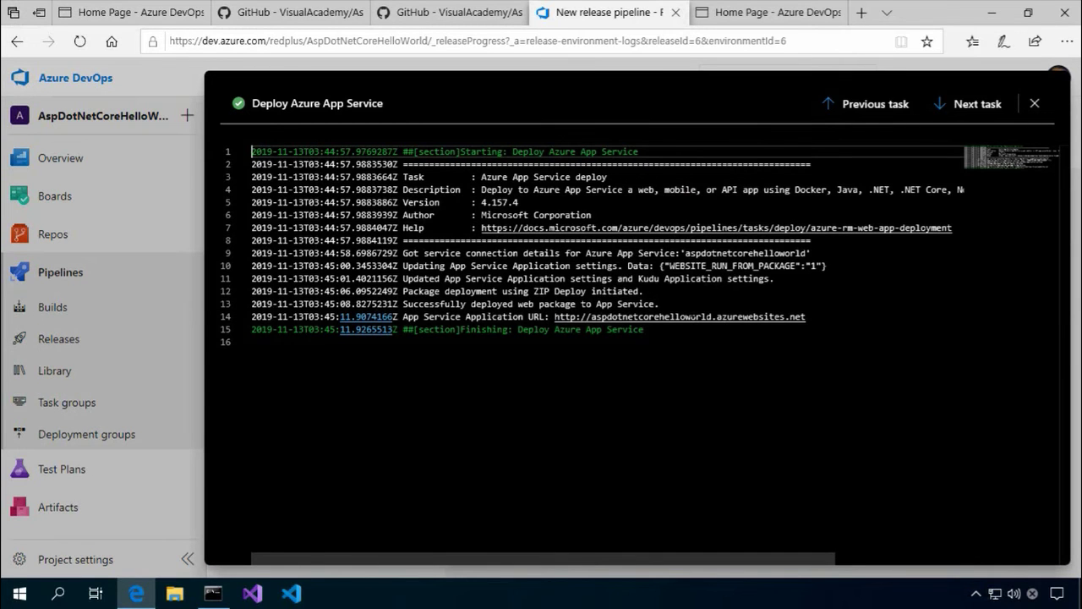
{"action": "left_click", "coordinate": [1034, 103]}
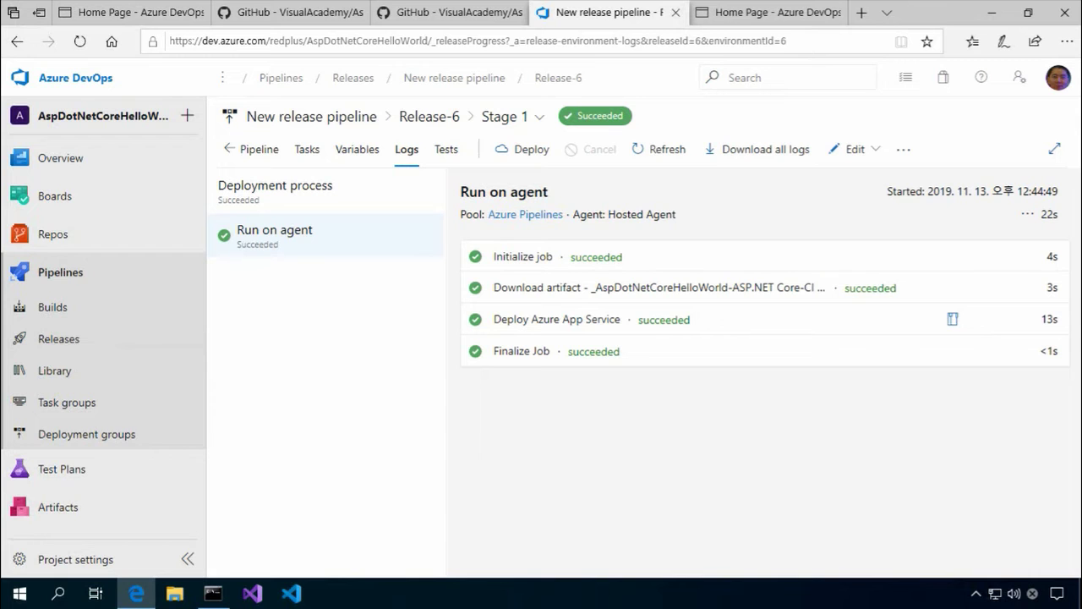
Step: Recap the original site, GitHub repository and Release-6 deployment, ending on the deployed site with the GitHub menu
{"action": "left_click", "coordinate": [786, 13]}
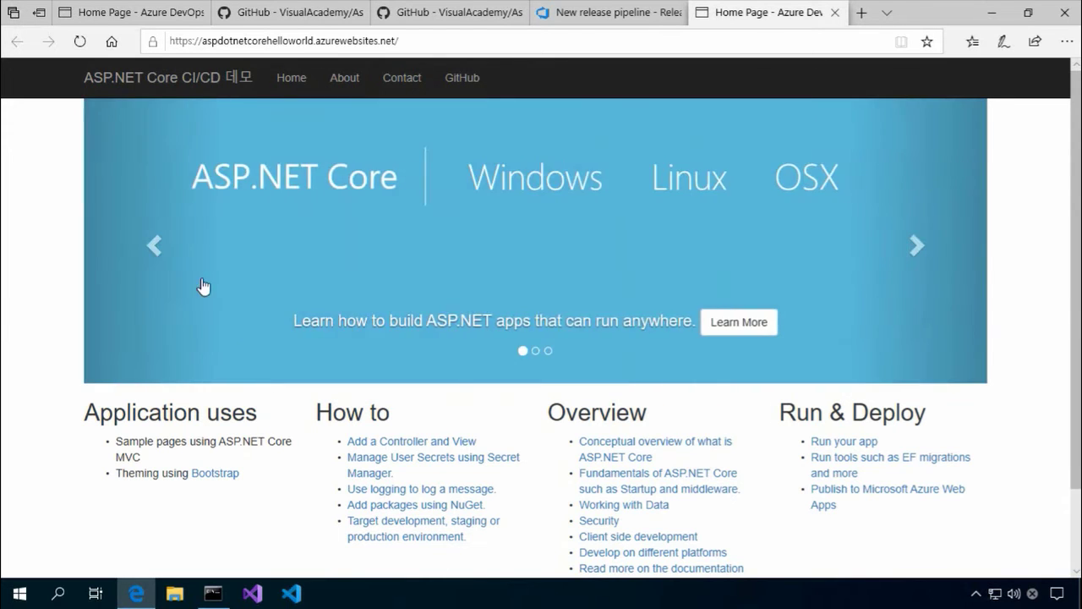
{"action": "left_click", "coordinate": [138, 18]}
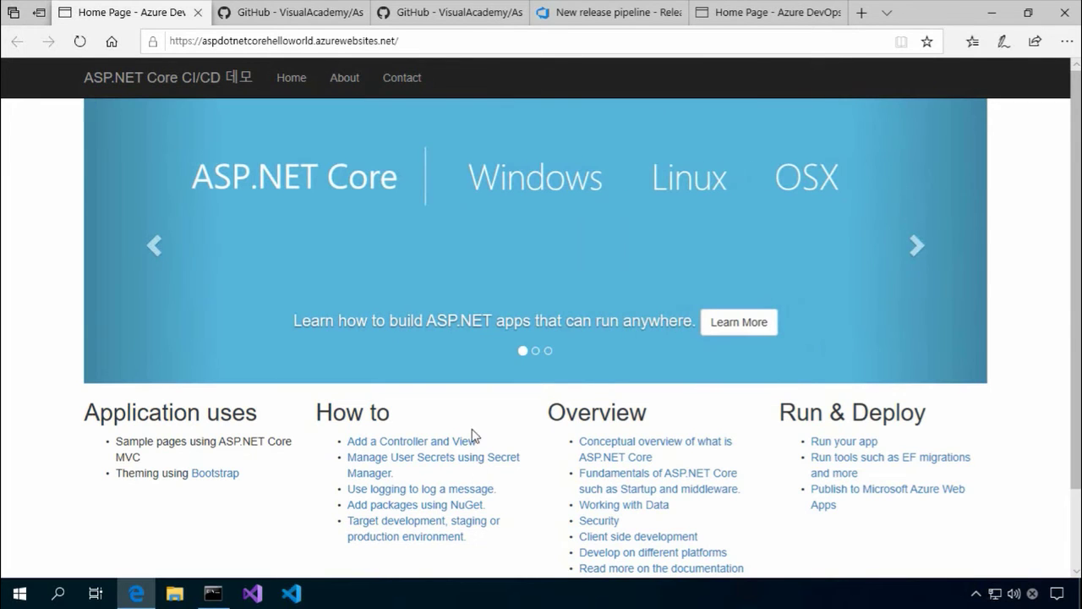
{"action": "left_click", "coordinate": [301, 23]}
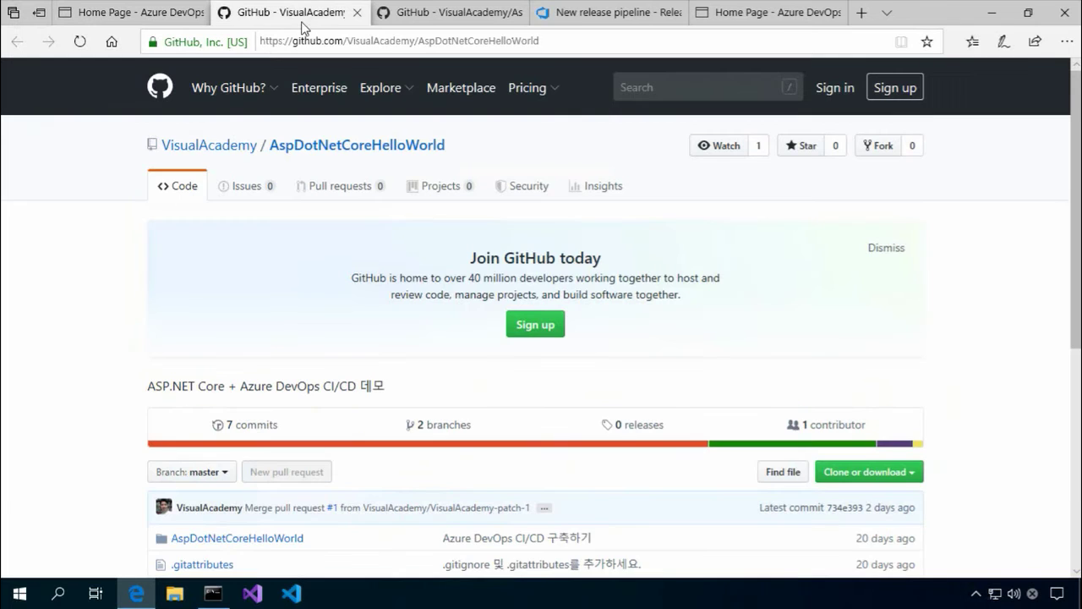
{"action": "left_click", "coordinate": [636, 24]}
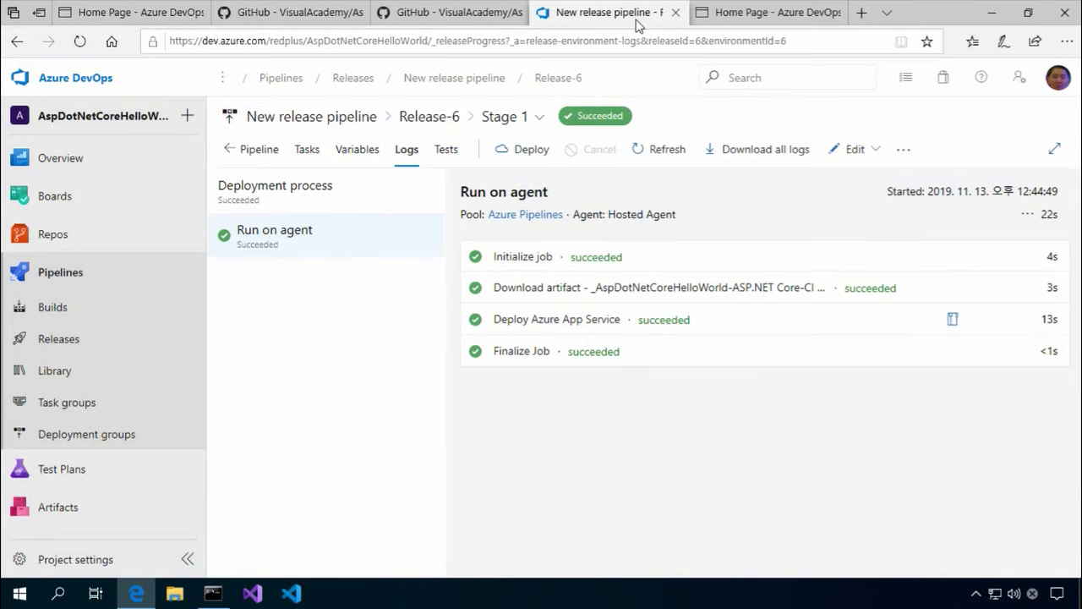
{"action": "left_click", "coordinate": [776, 27]}
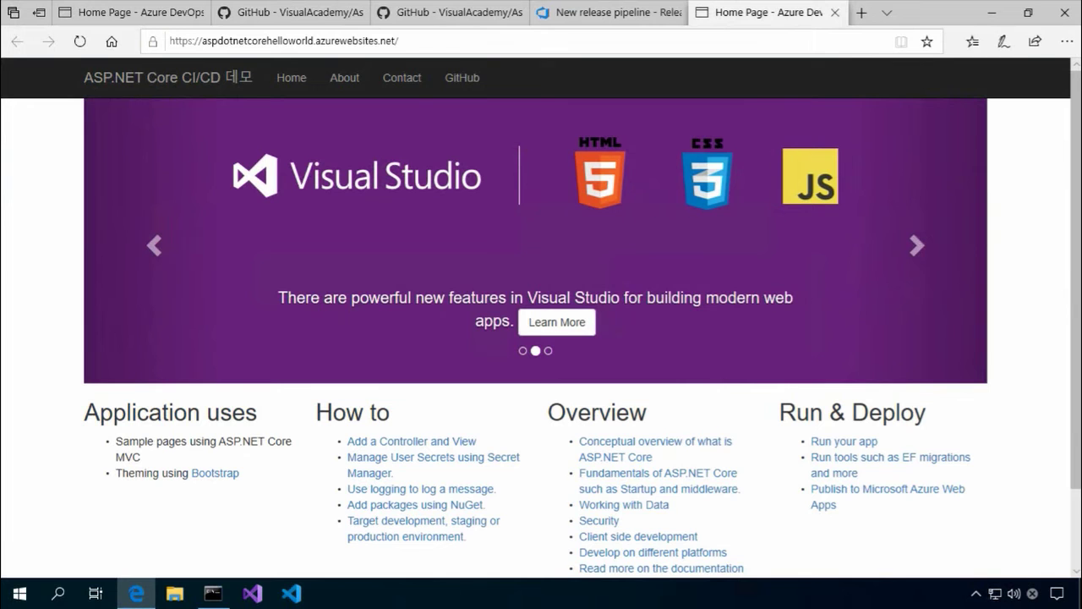